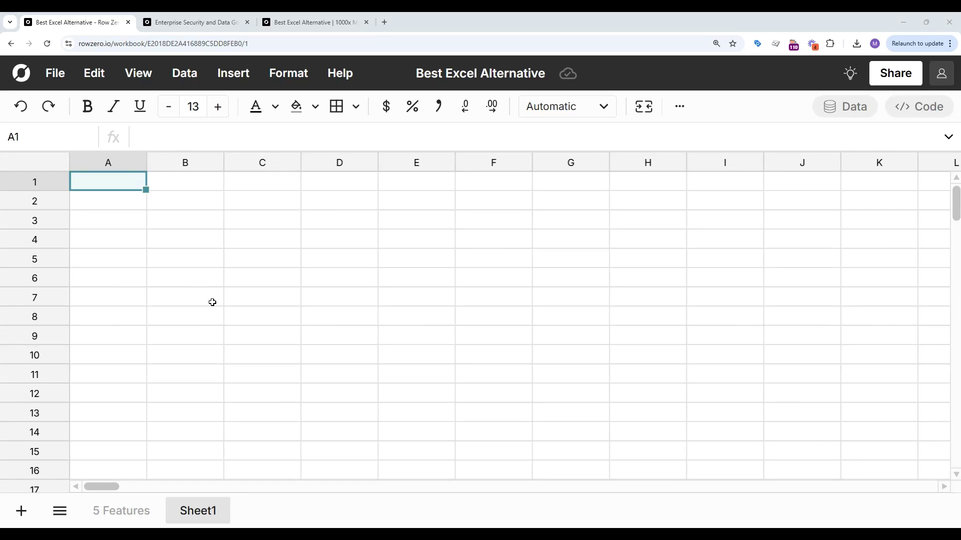
On the 5 Features sheet, highlight big data power and data connections, briefly showing the Data panel
left_click(138, 517)
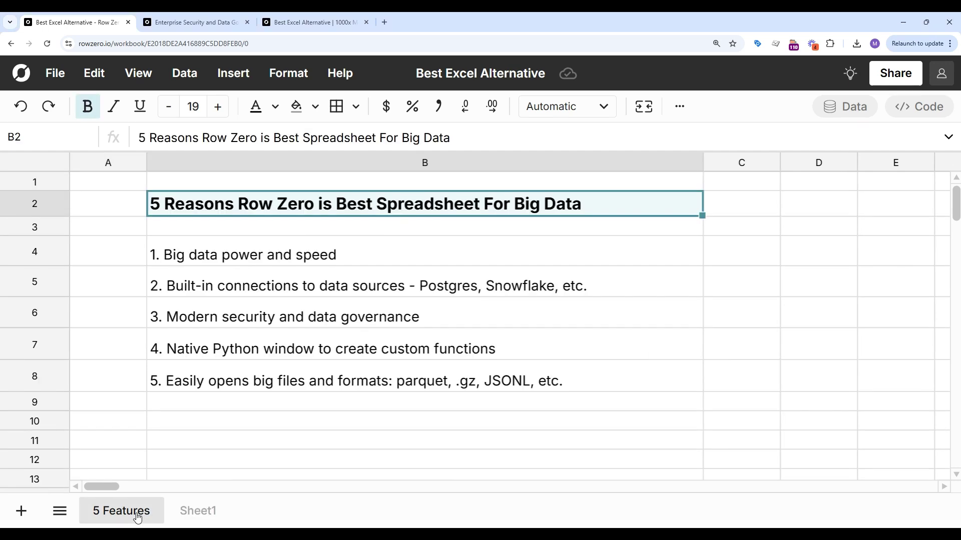
left_click(417, 256)
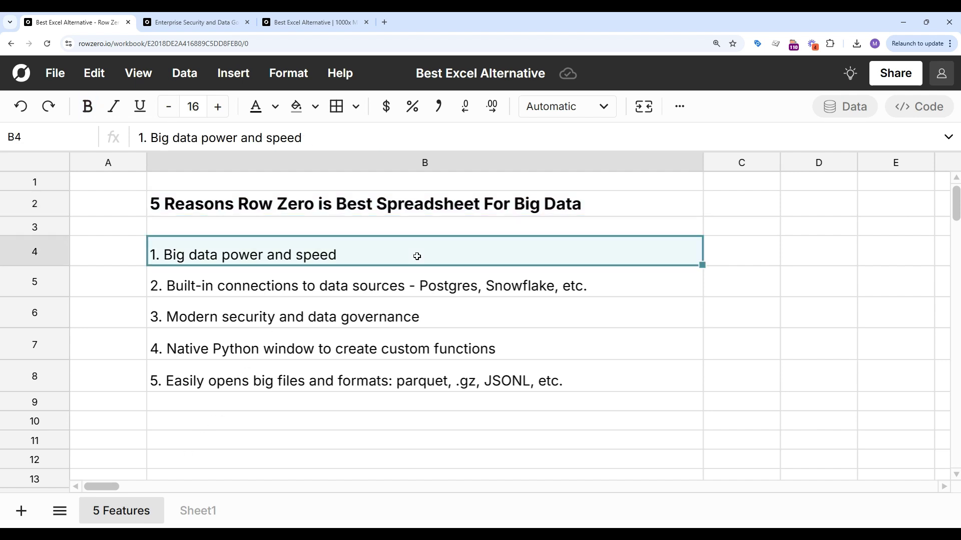
left_click(632, 286)
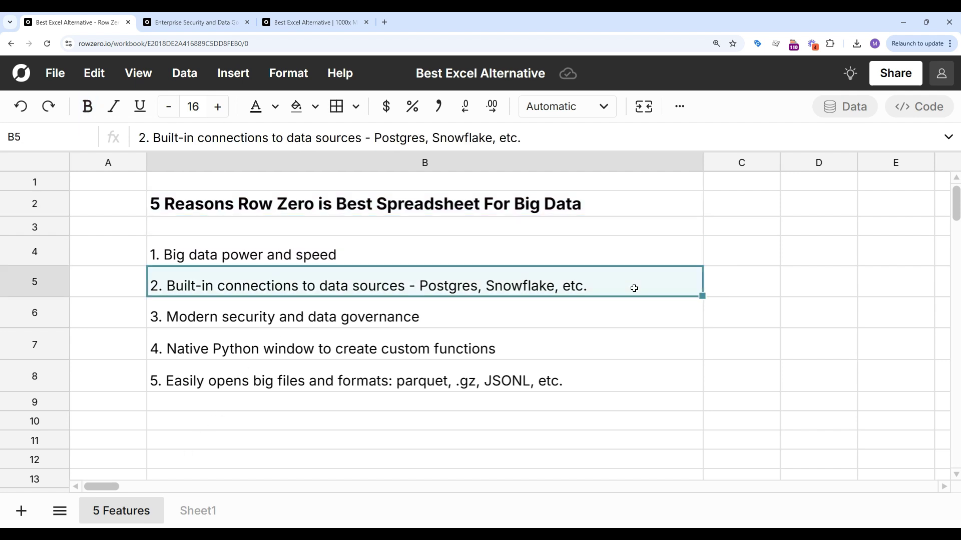
left_click(863, 112)
left_click(863, 114)
Highlight the security, Python (briefly showing the DOUBLE code) and big-files features, then return to the first feature
left_click(530, 317)
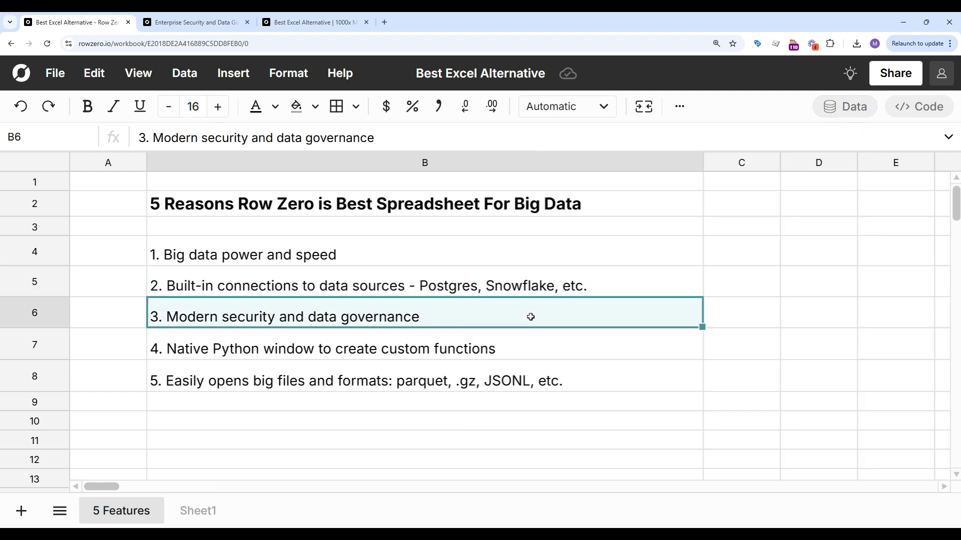
left_click(557, 345)
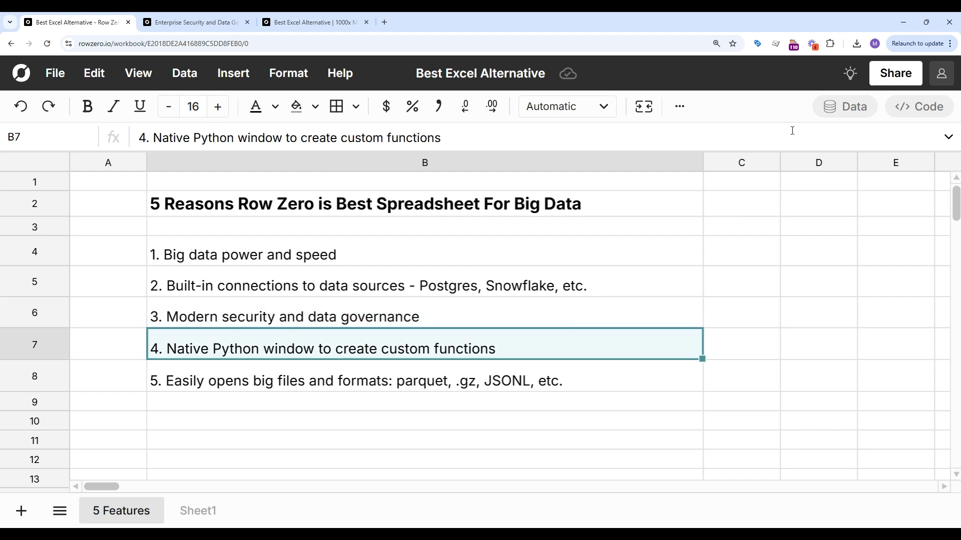
left_click(904, 106)
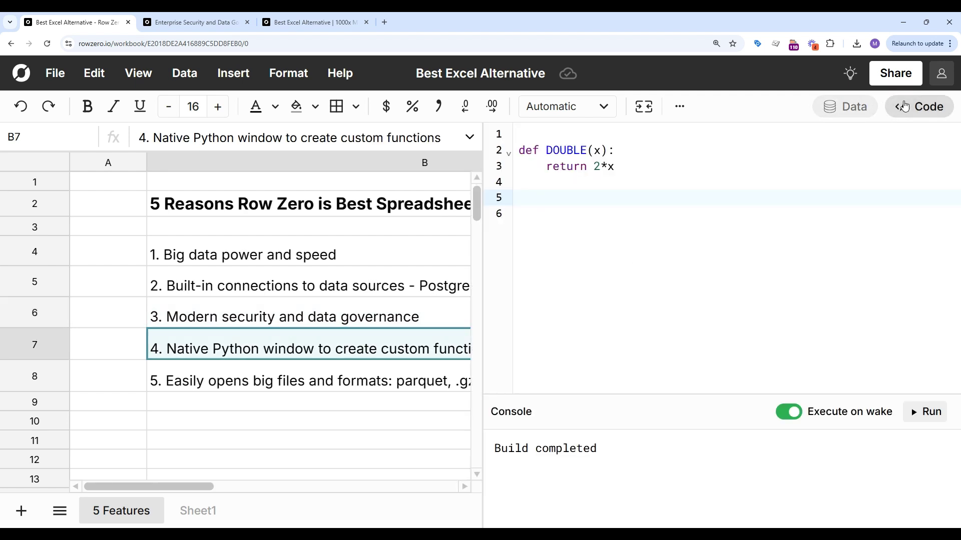
left_click(904, 106)
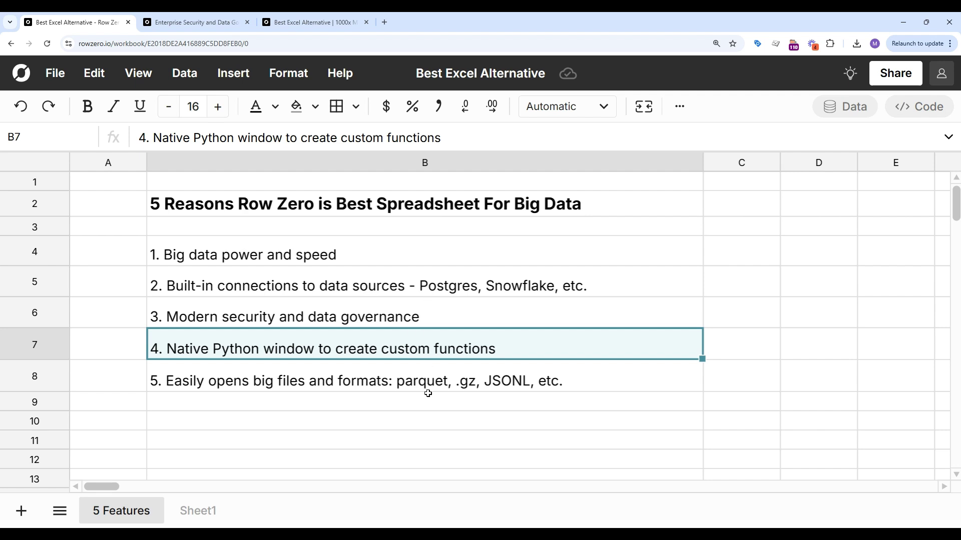
left_click(493, 385)
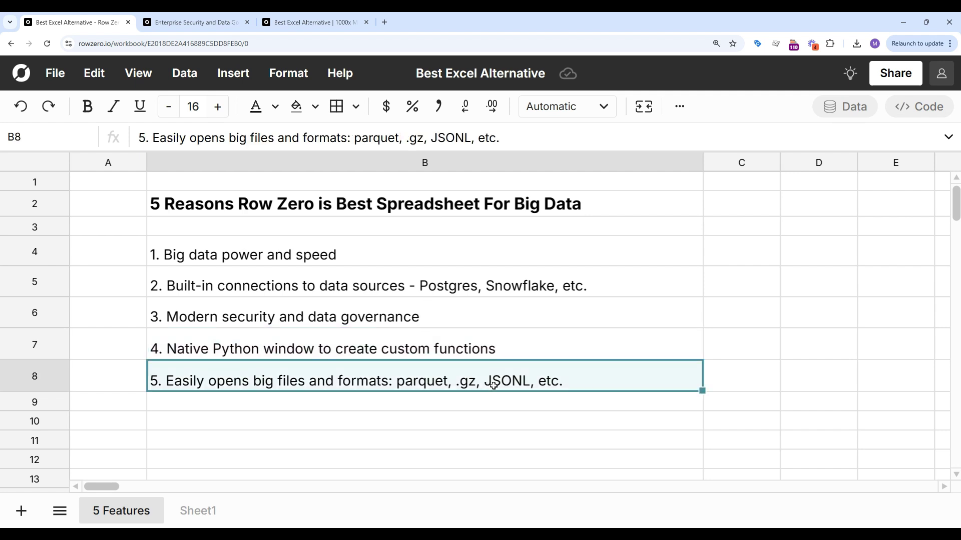
left_click(490, 254)
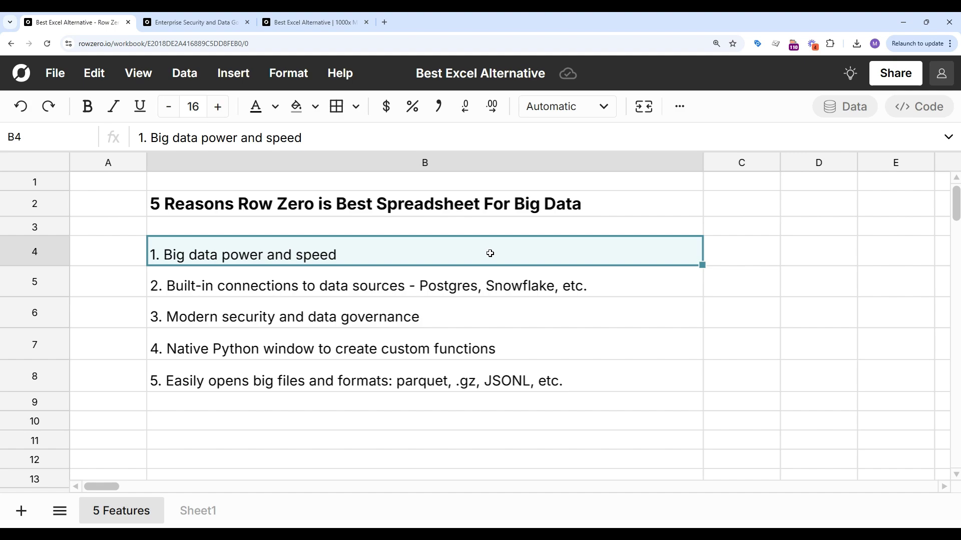
Open the US flights data CSV in Excel through File > Open > Browse
left_click(690, 535)
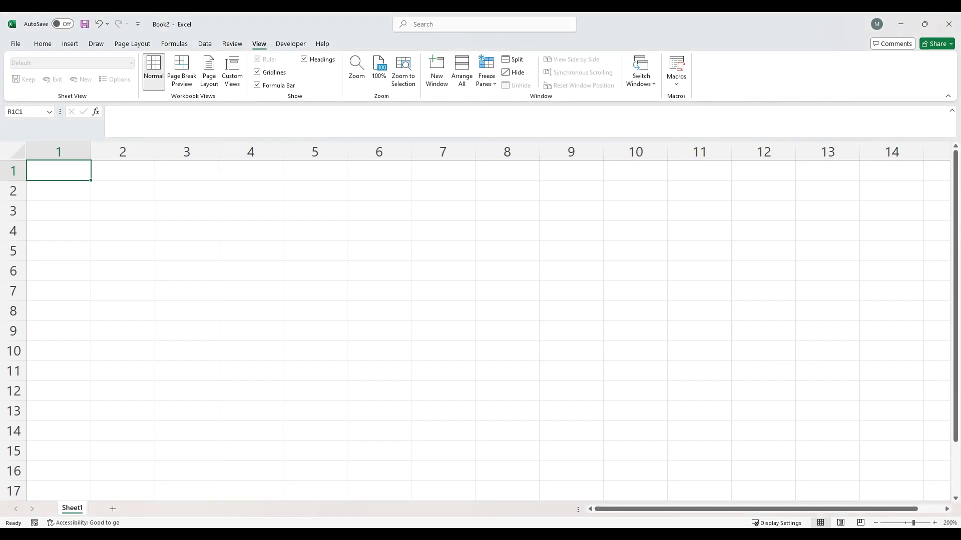
left_click(15, 44)
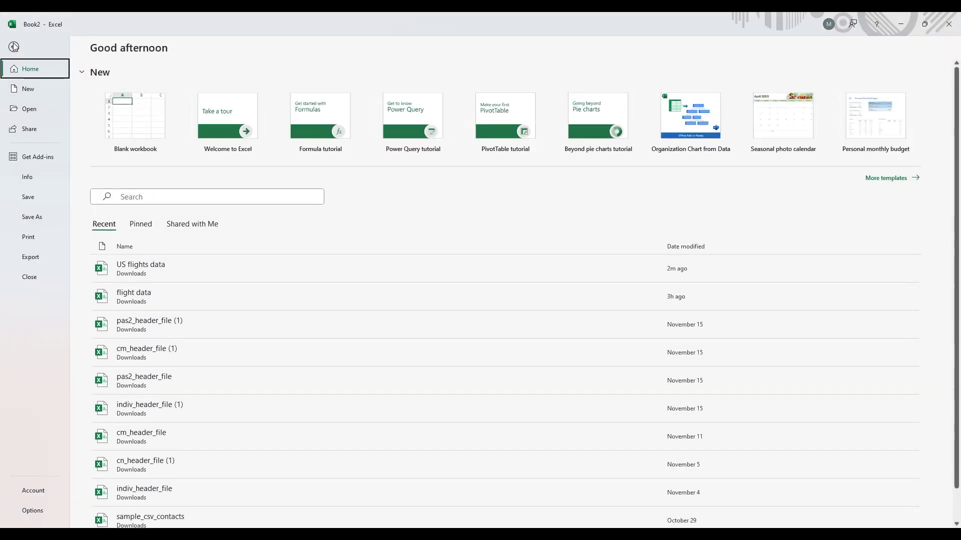
left_click(34, 110)
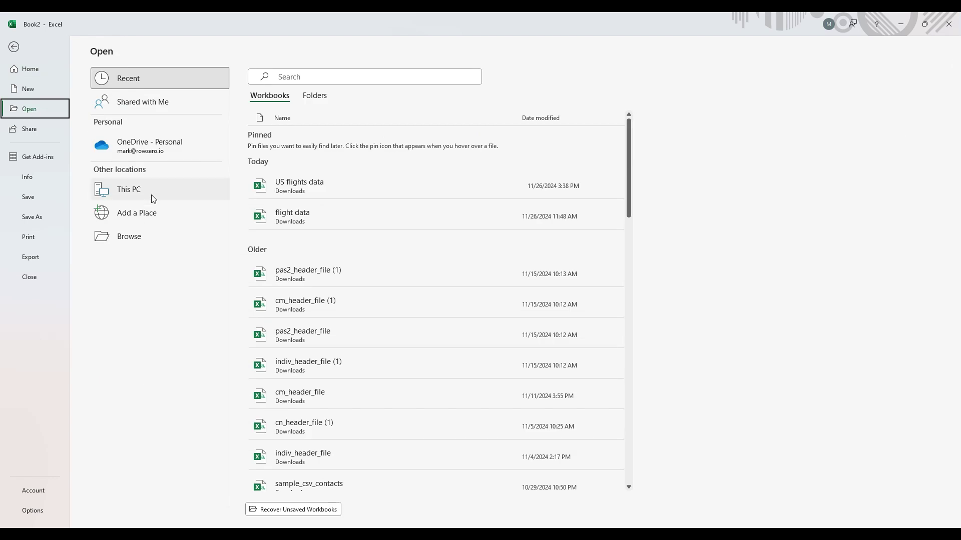
left_click(144, 237)
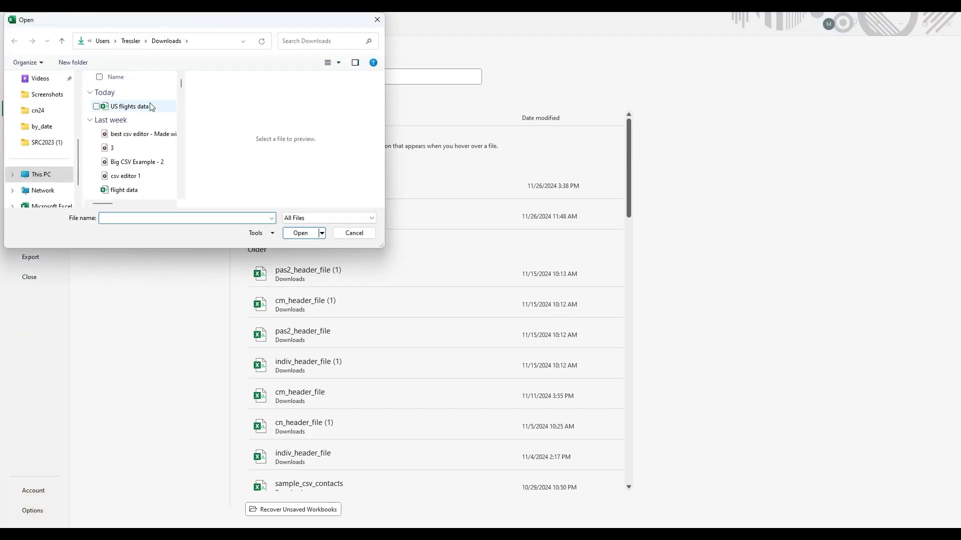
left_click(150, 107)
left_click(299, 232)
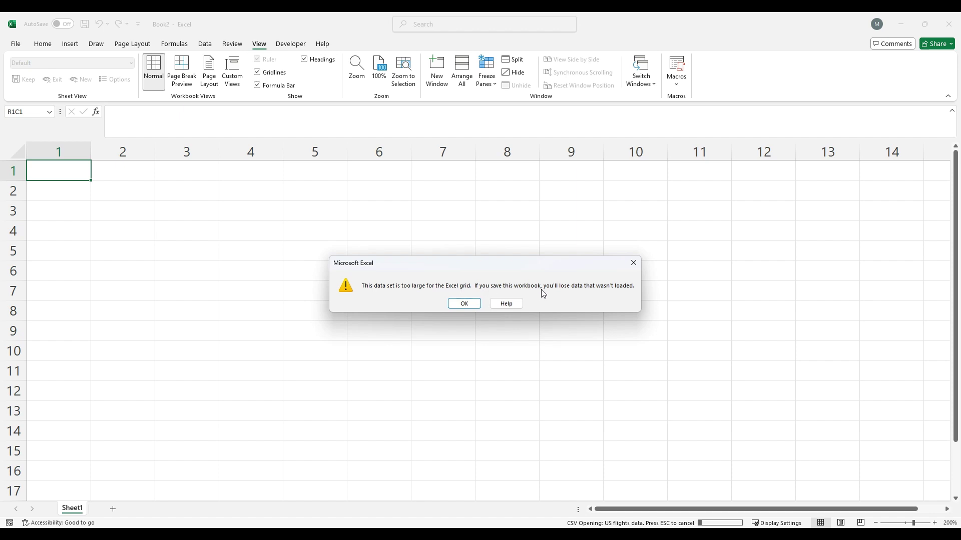
Dismiss the too-large warning, scroll to the last row 1048576, and minimize the workbook
left_click(464, 304)
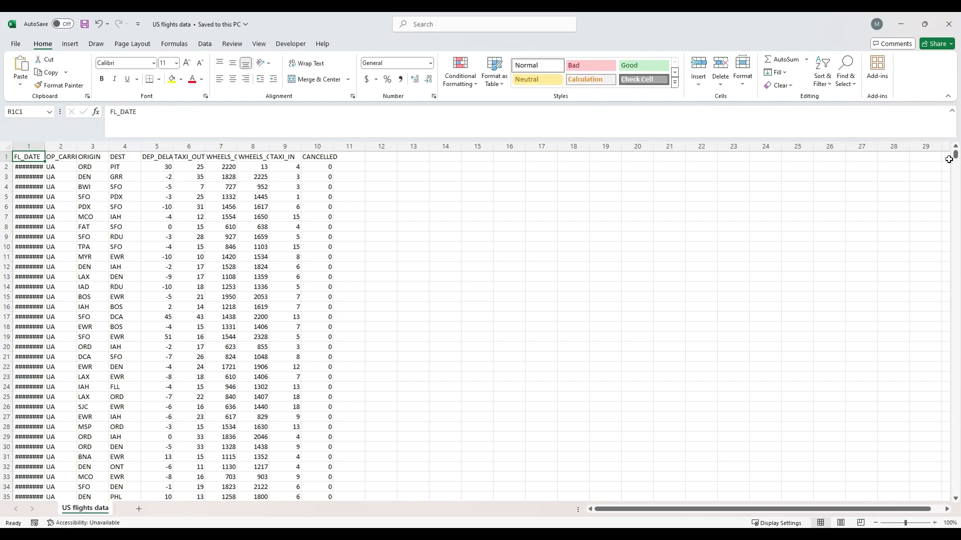
left_click_drag(955, 156, 955, 490)
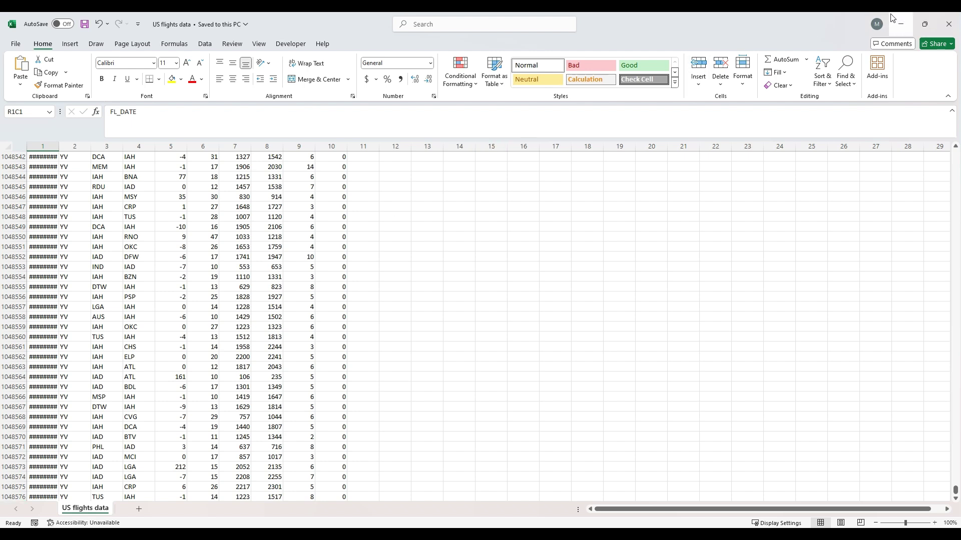
left_click(899, 24)
Import US flights data.csv from Downloads into Sheet1 at A1, with its header row
left_click(899, 24)
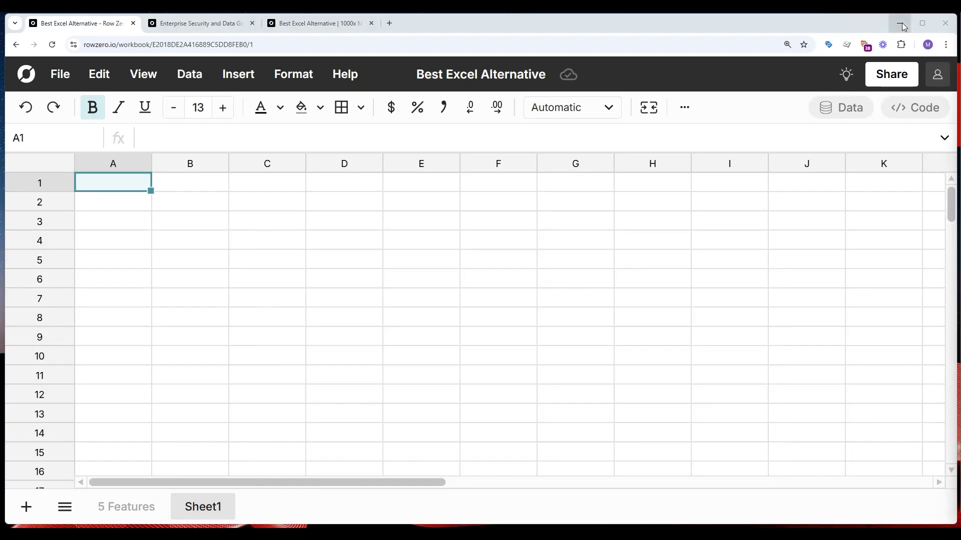
left_click(190, 75)
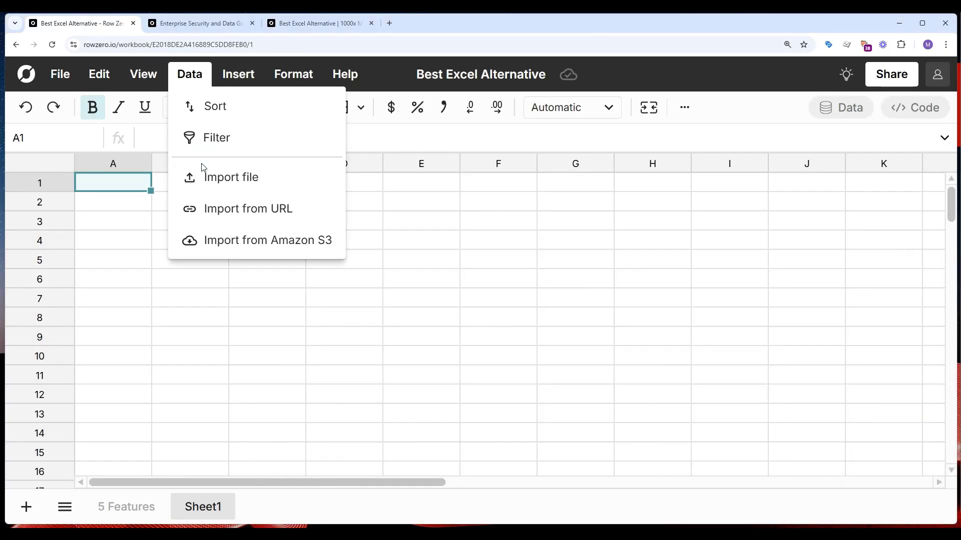
left_click(206, 176)
left_click(455, 227)
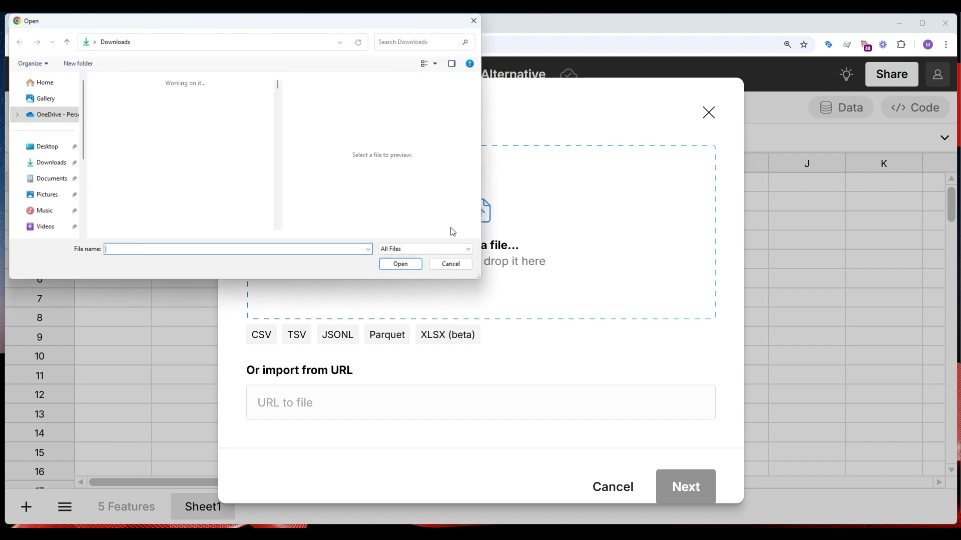
left_click(169, 98)
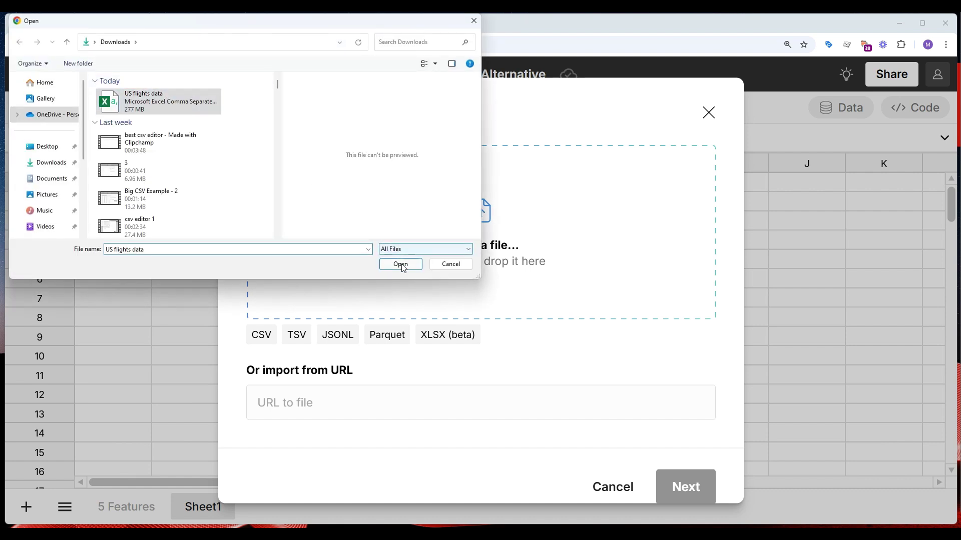
left_click(401, 264)
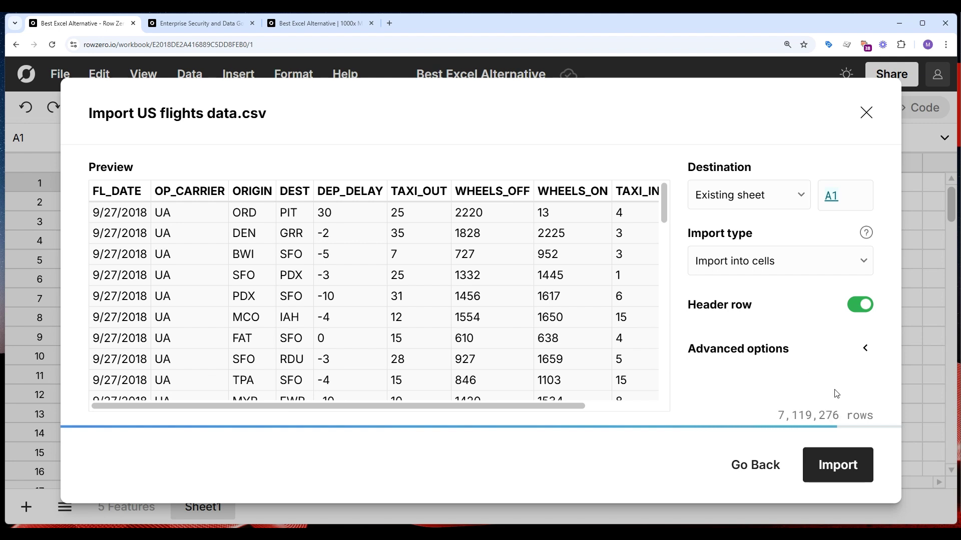
left_click(840, 463)
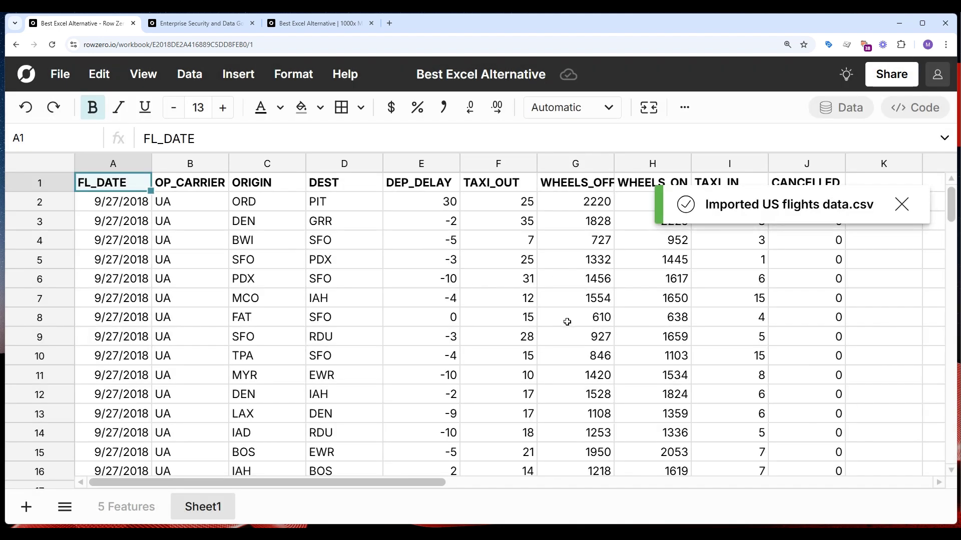
Select all the flights data and turn on filters for every column header
left_click(519, 323)
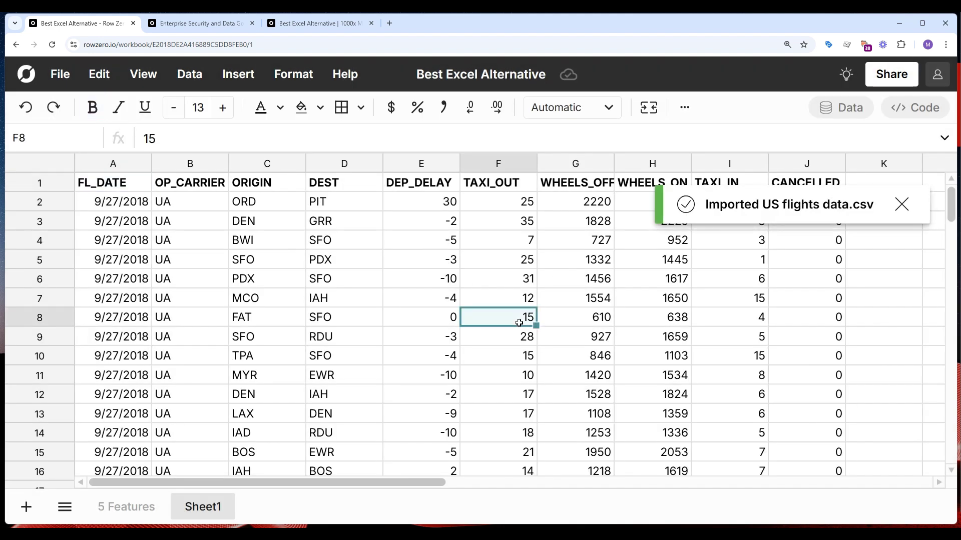
key("ctrl+a")
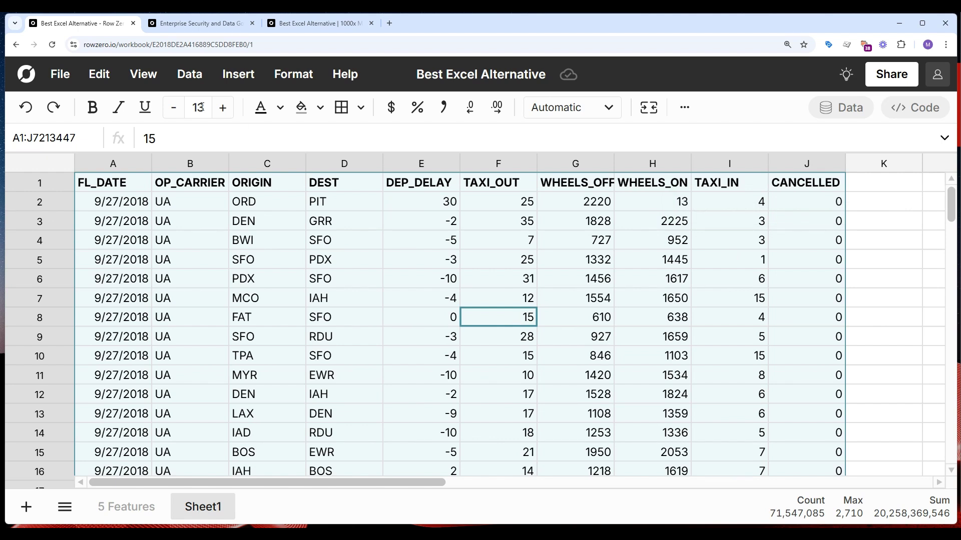
left_click(189, 75)
left_click(193, 137)
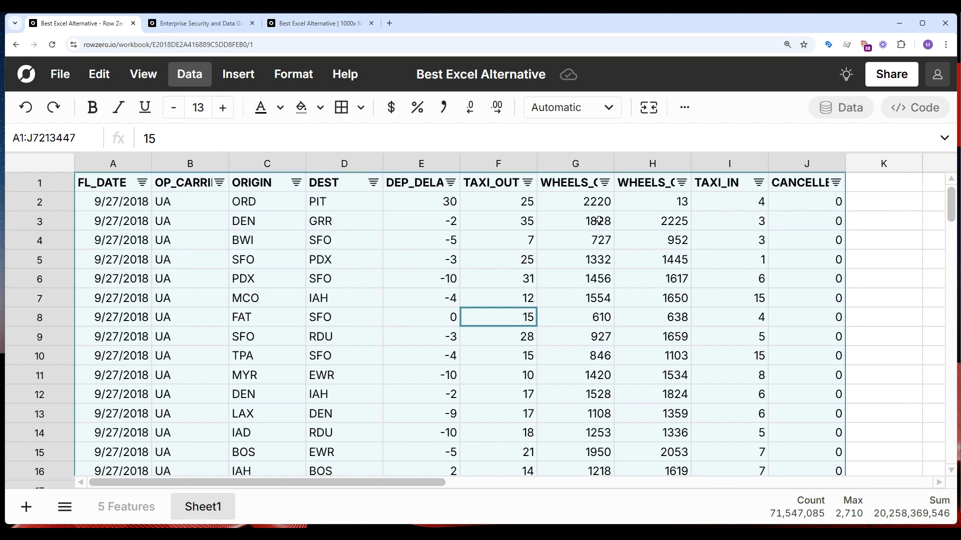
Enter the unfinished formula =coun in cell K2, leaving a #NAME! error
left_click(240, 75)
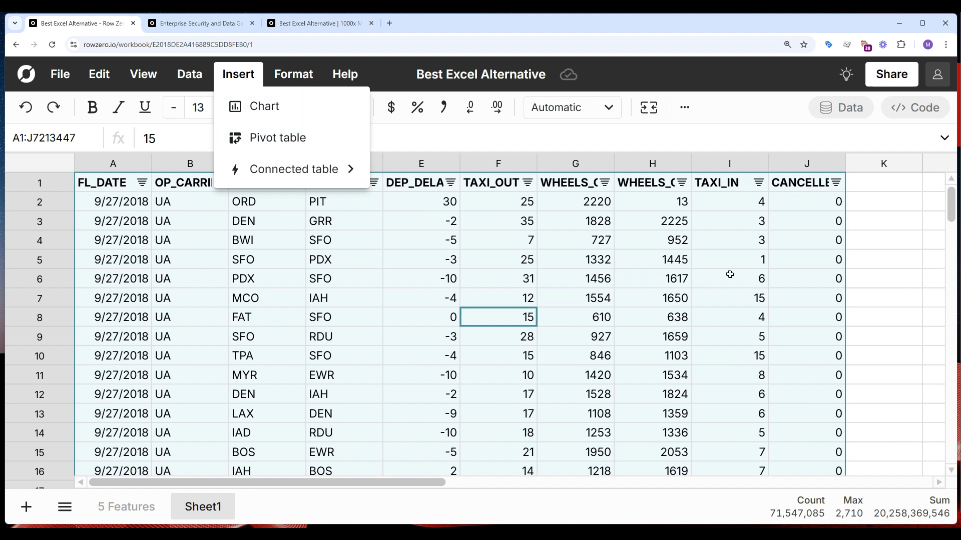
left_click(869, 205)
type("=")
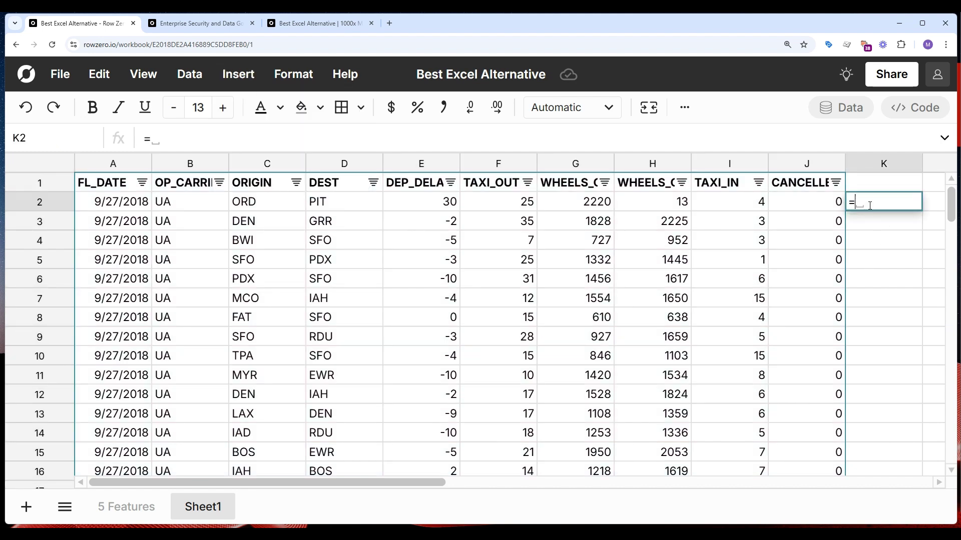
type("coun")
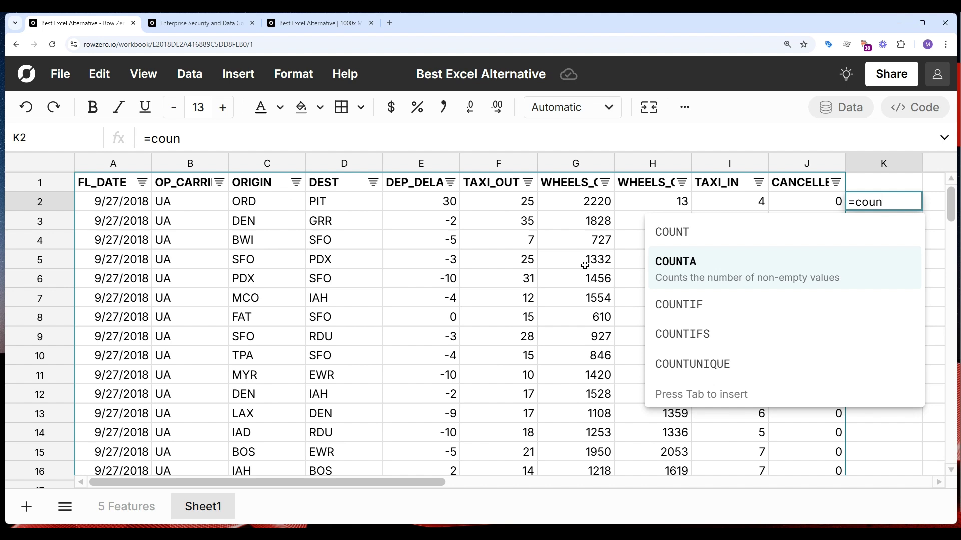
left_click(585, 266)
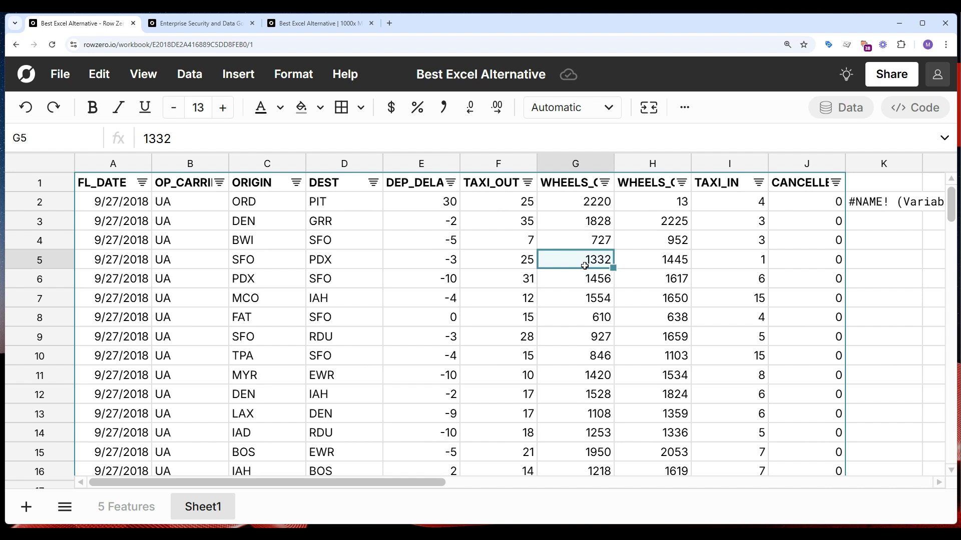
From the 5 Features sheet, add a new sheet fed by the Row Zero Snowflake connection
left_click(139, 511)
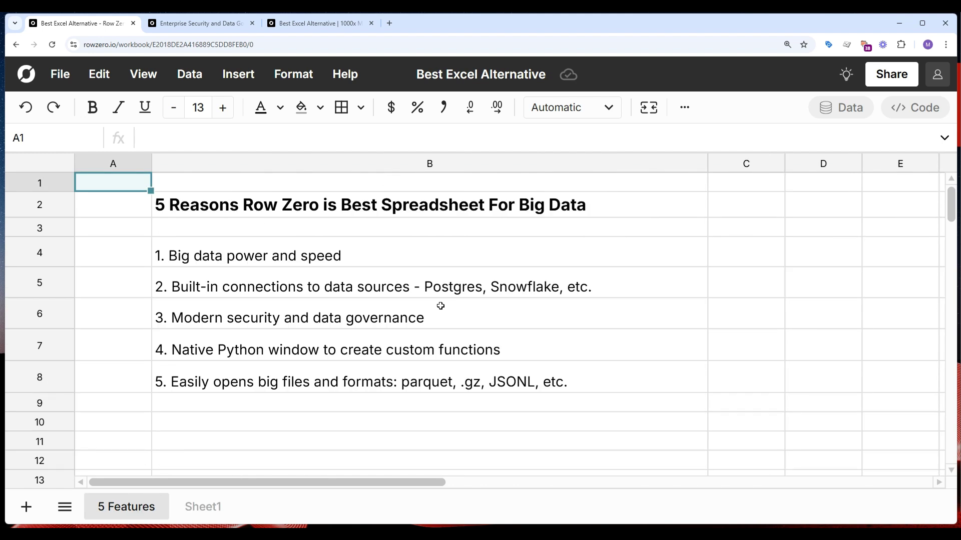
left_click(493, 287)
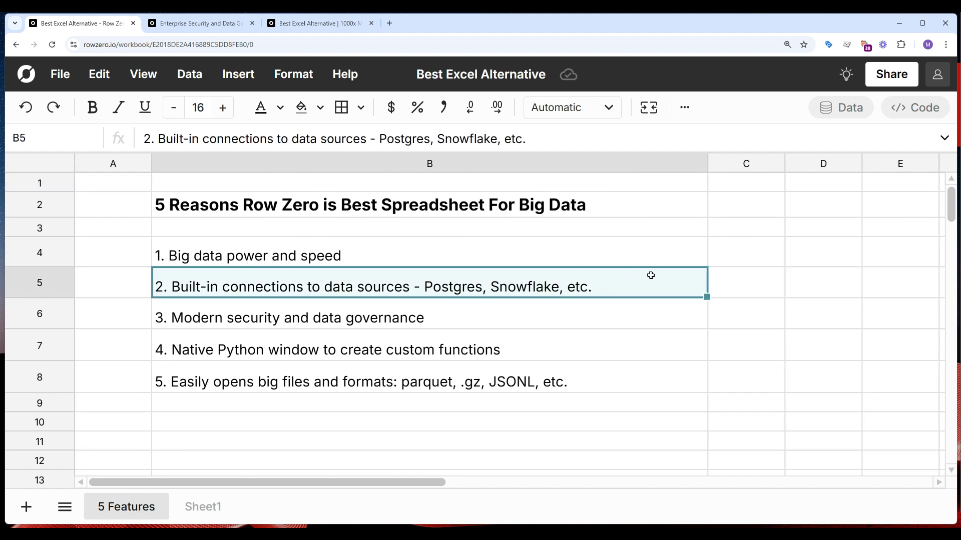
left_click(850, 106)
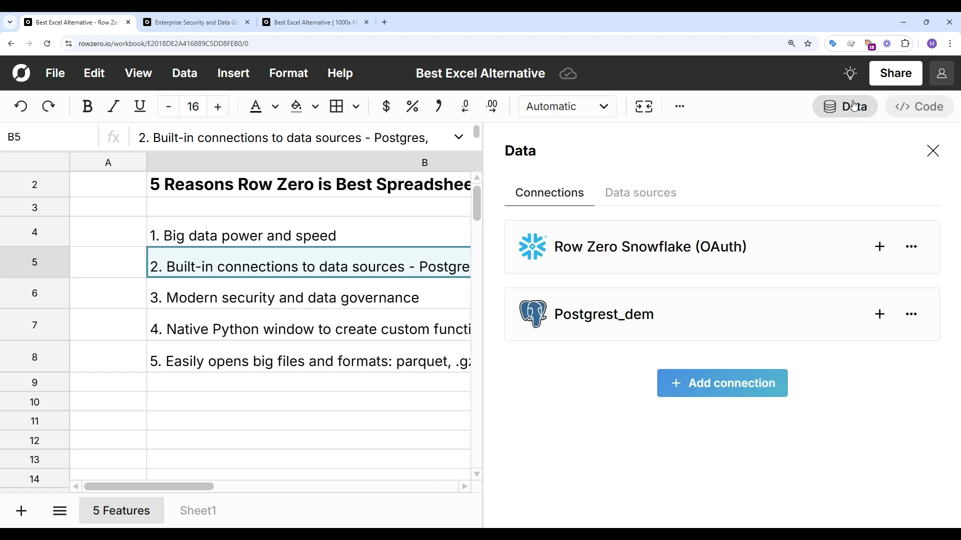
left_click(879, 247)
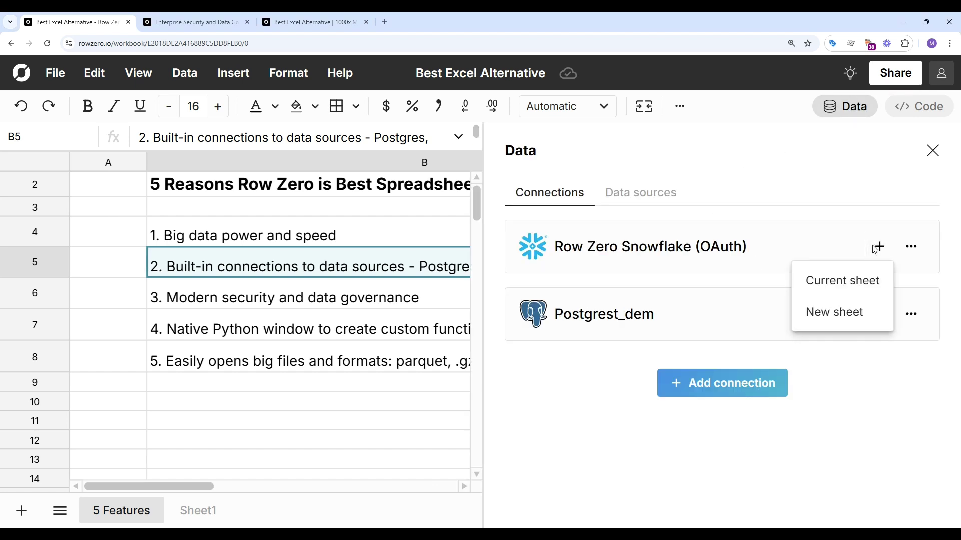
left_click(834, 312)
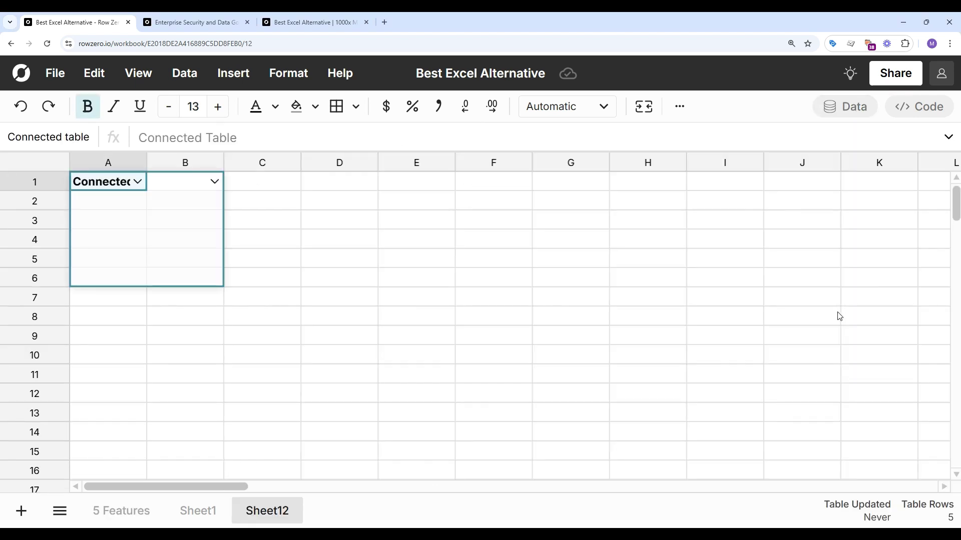
Run 'select * from flights' against the DEMO database, loading 7,213,446 rows
left_click(107, 208)
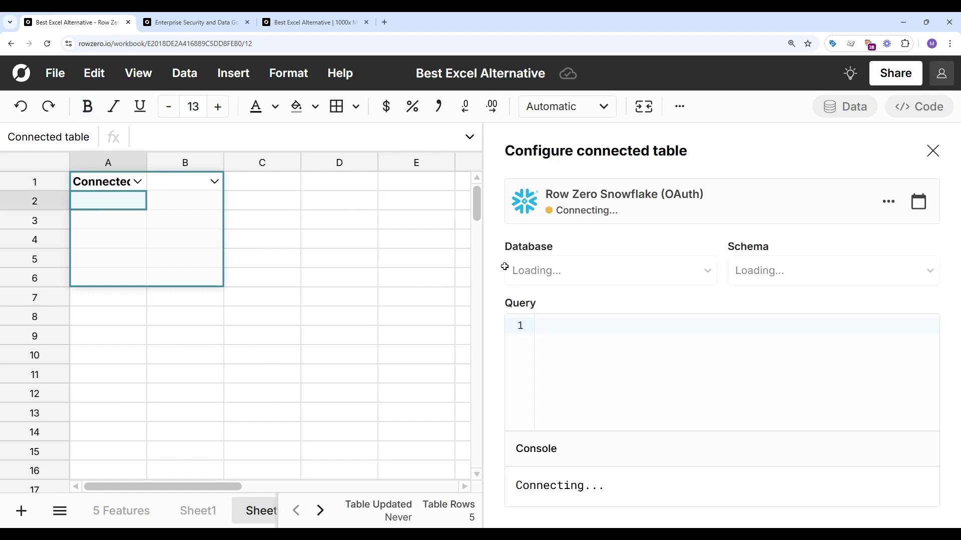
left_click(595, 272)
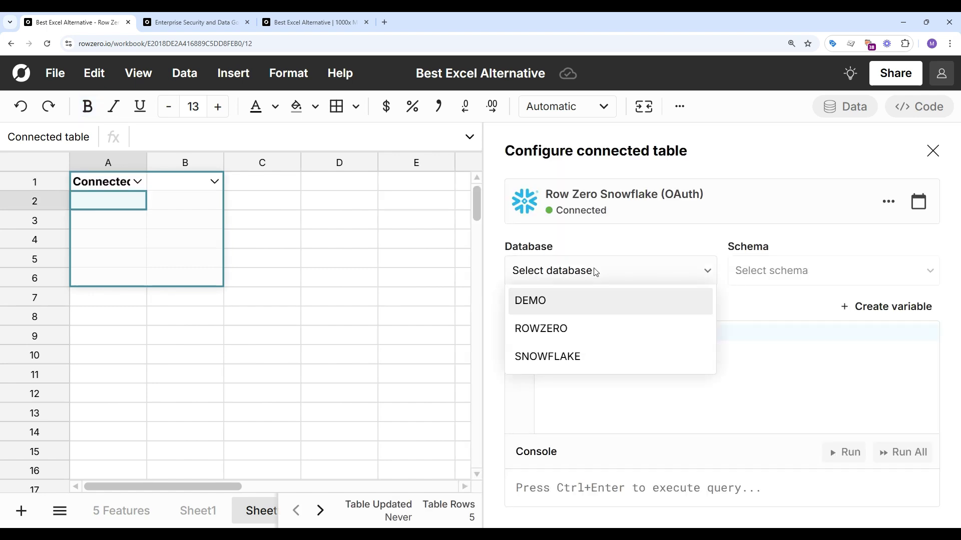
left_click(590, 301)
type("select ")
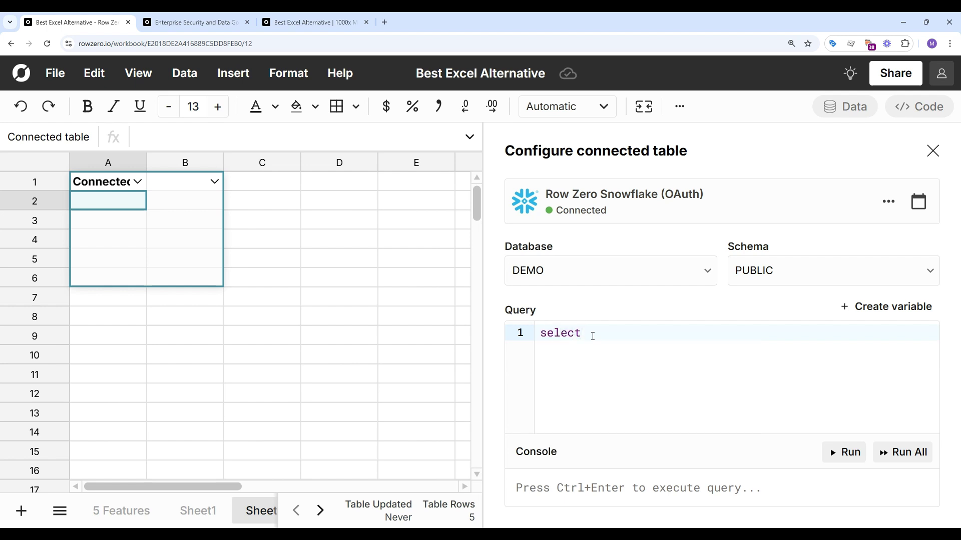
type("* from flights")
left_click(851, 454)
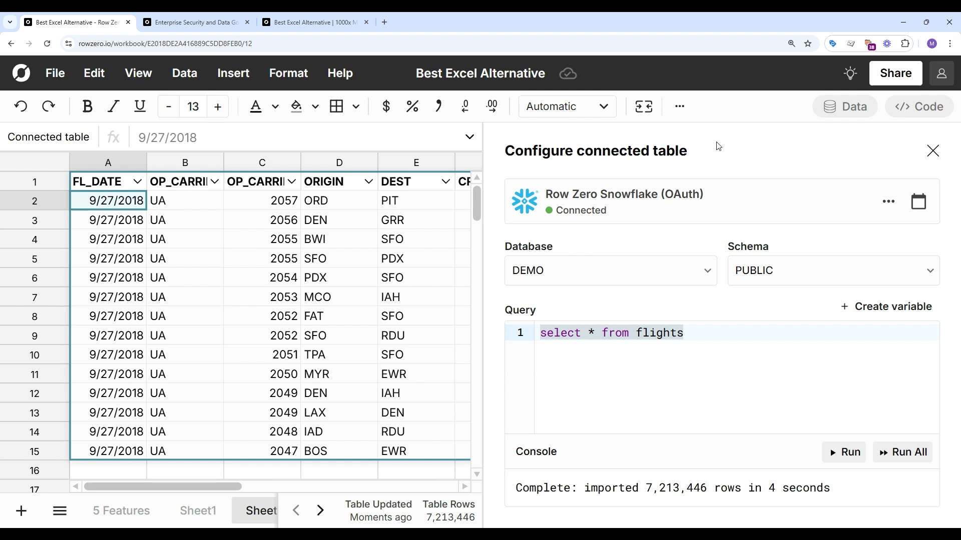
Trim the flights table preview to end at row 11 and place a pivot at A14
left_click(932, 151)
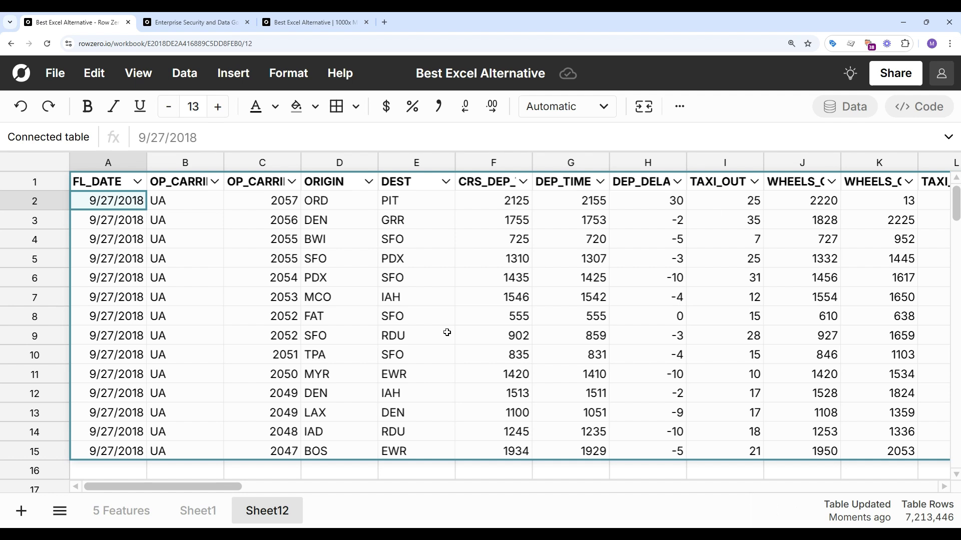
left_click_drag(346, 460, 331, 386)
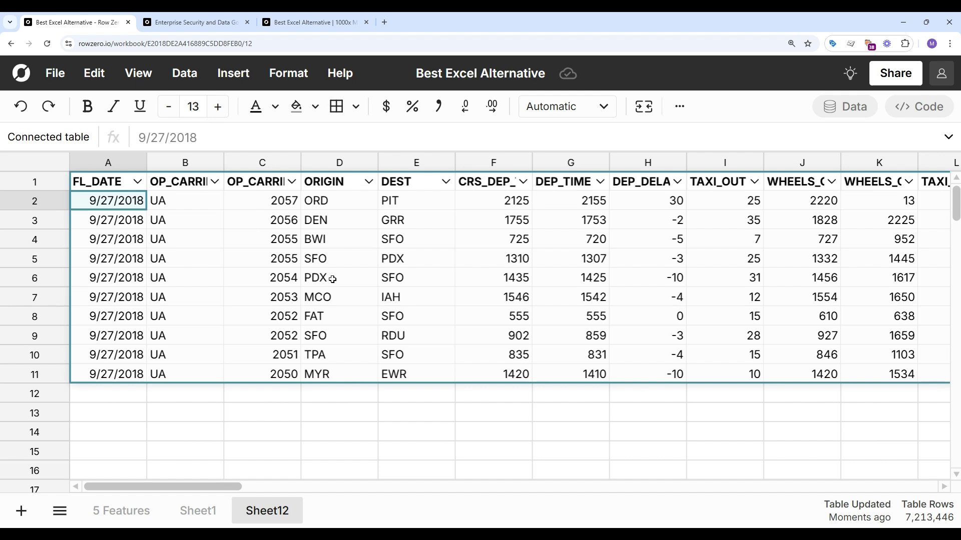
right_click(186, 220)
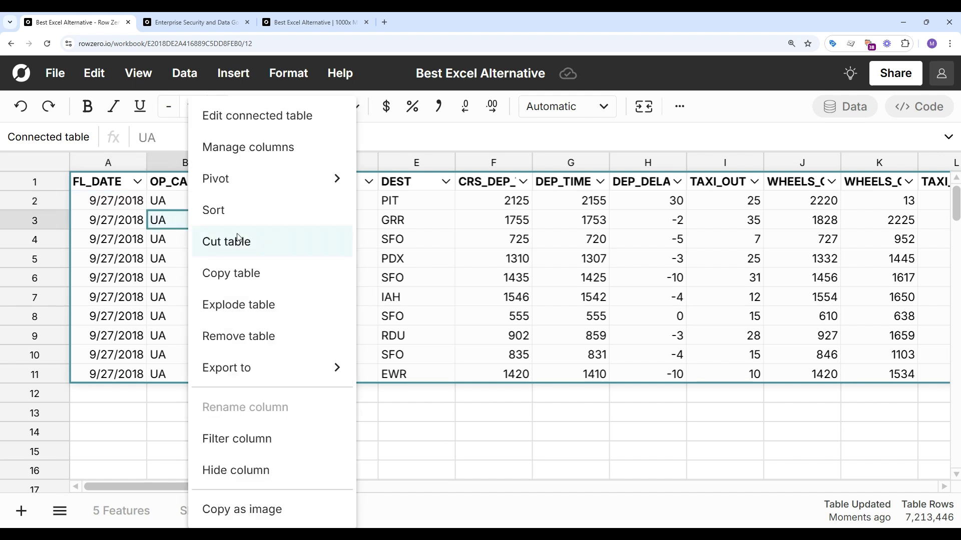
mouse_move(294, 193)
left_click(373, 211)
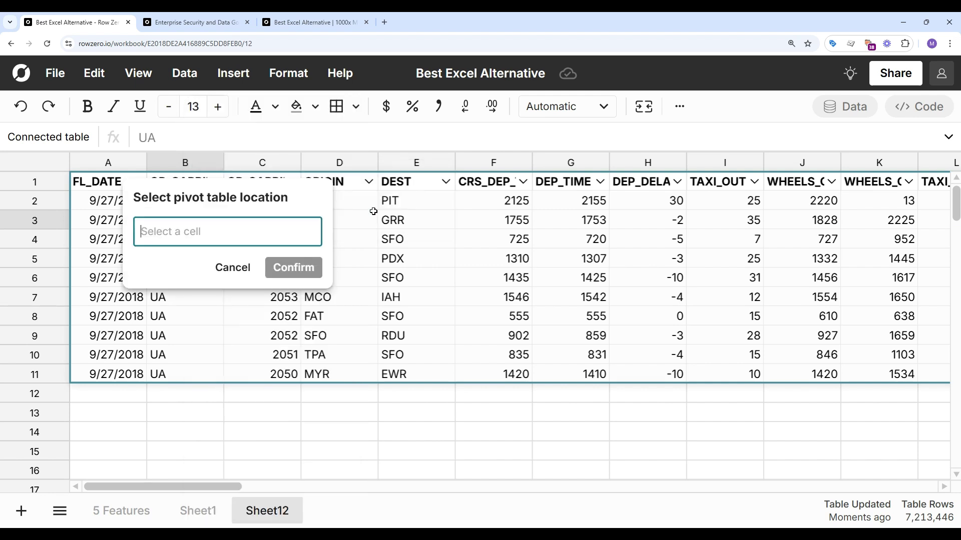
left_click(124, 431)
Create the pivot at A14 grouped by ORIGIN, with Count of DEP_DELAY
left_click(279, 268)
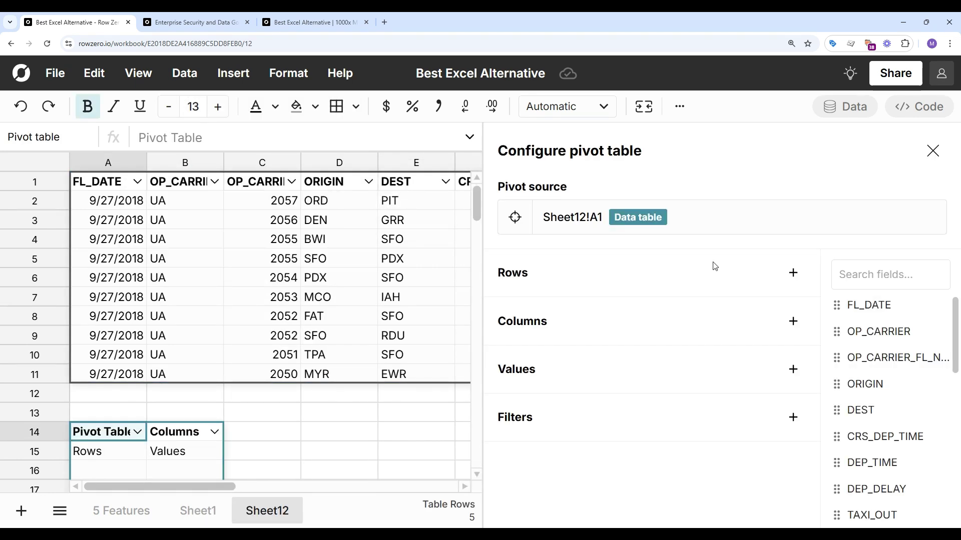
left_click_drag(855, 377, 669, 294)
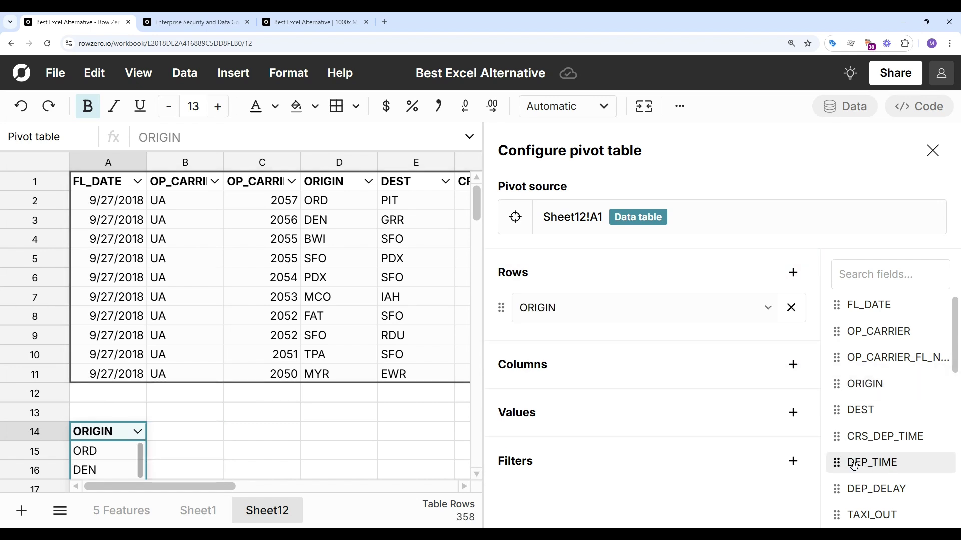
left_click_drag(874, 488, 718, 441)
left_click(717, 440)
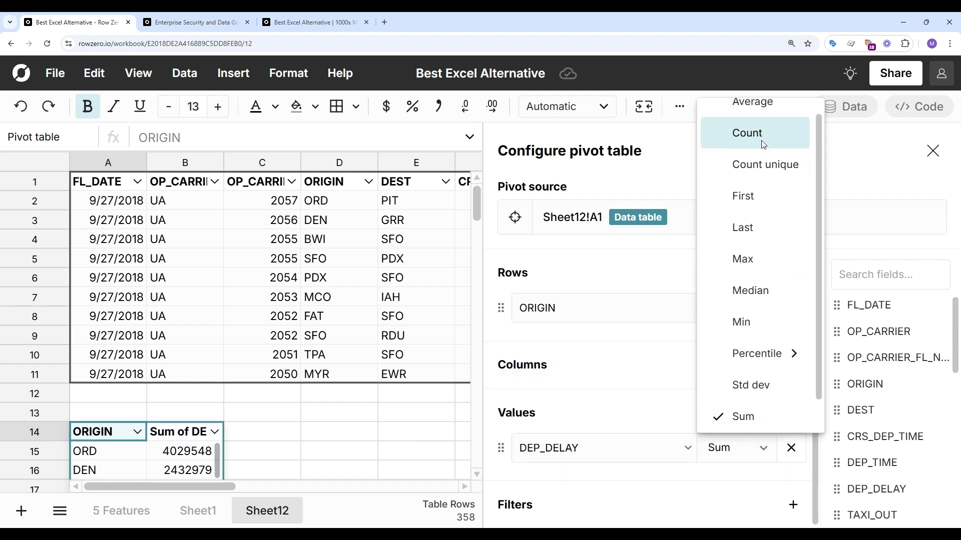
left_click(739, 132)
Add a second DEP_DELAY value as P(90) and close the pivot sidebar
left_click_drag(850, 489, 705, 482)
left_click(706, 481)
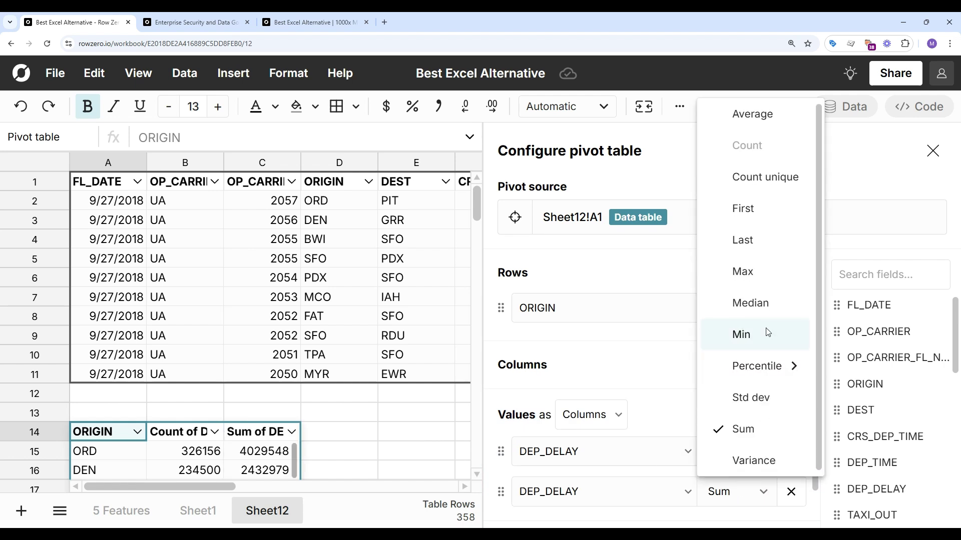
mouse_move(780, 366)
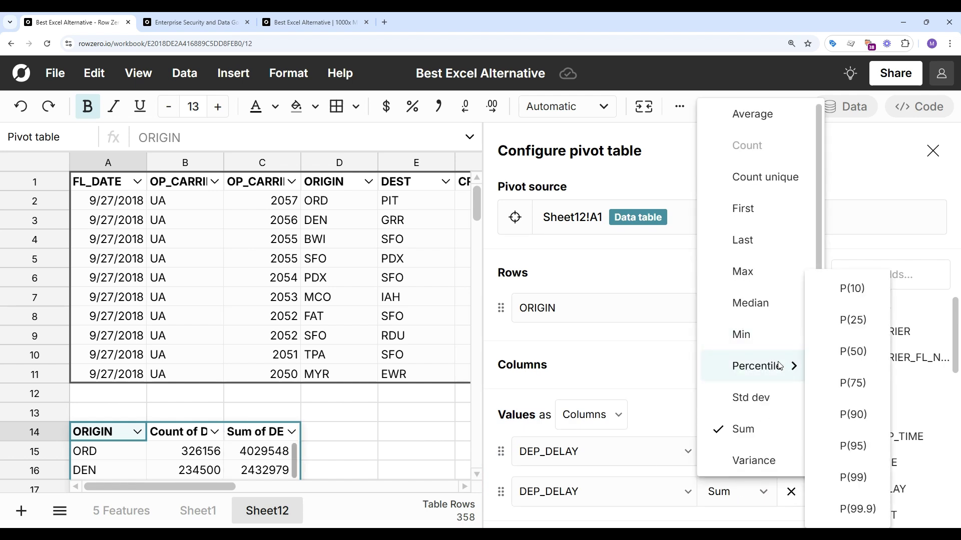
left_click(853, 415)
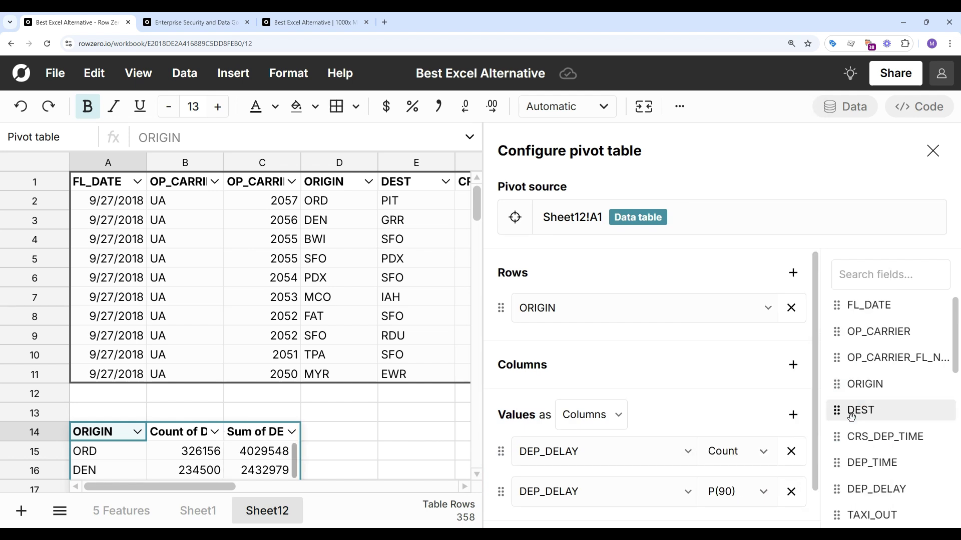
left_click(933, 151)
Insert a chart from the ORIGIN pivot table
scroll(407, 431, "down", 3)
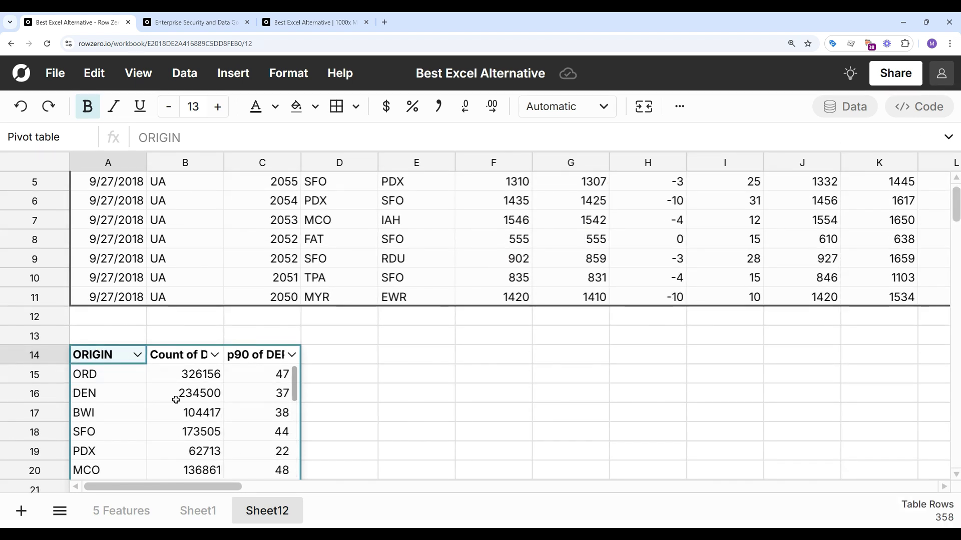
left_click(121, 393)
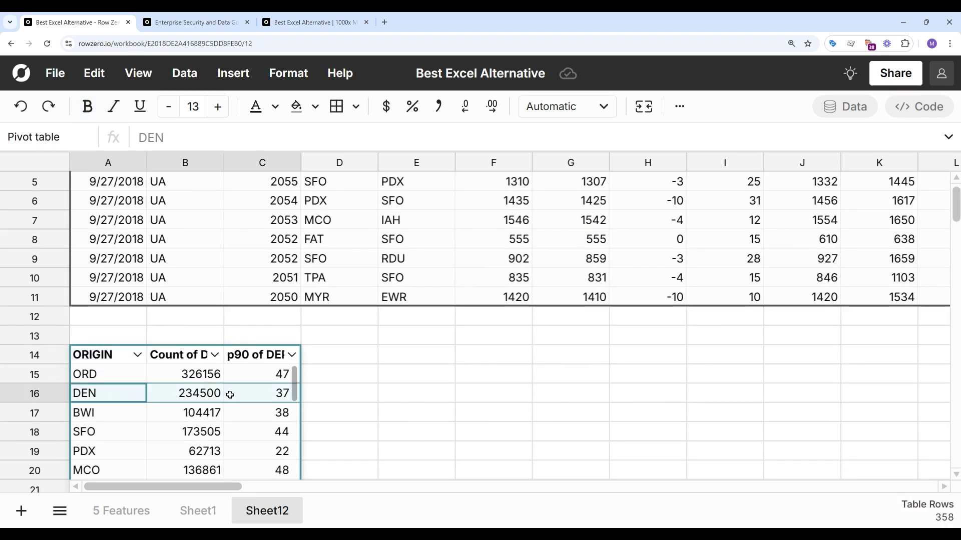
left_click(223, 72)
left_click(255, 107)
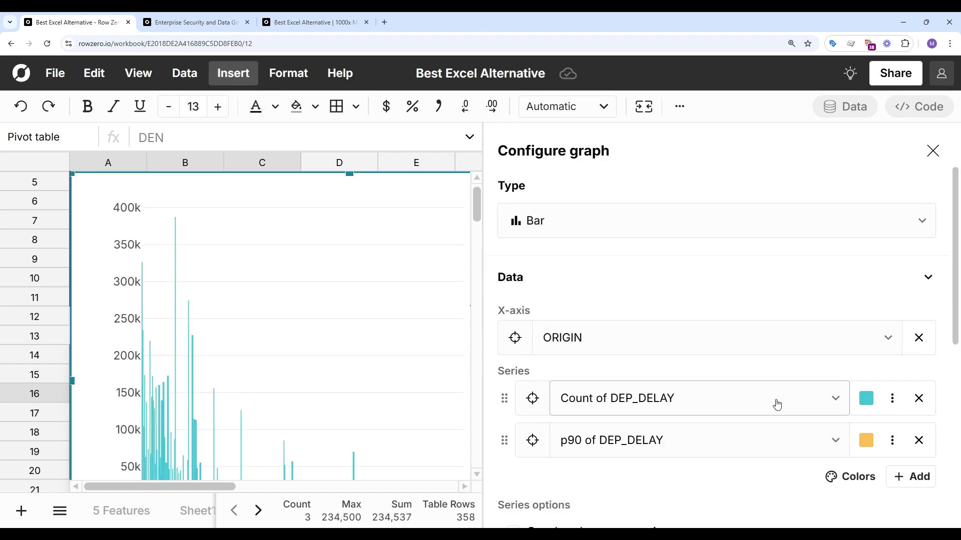
Show the p90 of DEP_DELAY series as a line on a right axis
left_click(893, 440)
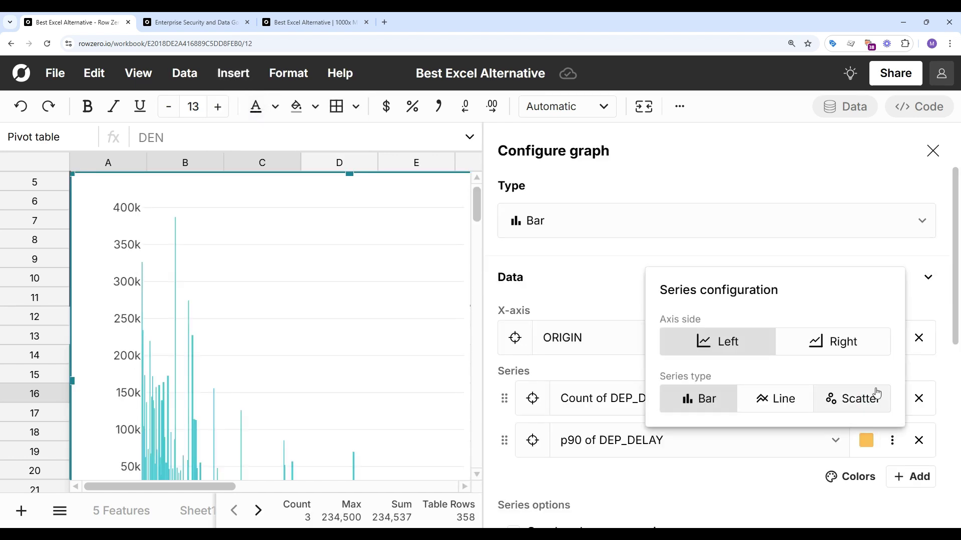
left_click(842, 341)
left_click(788, 396)
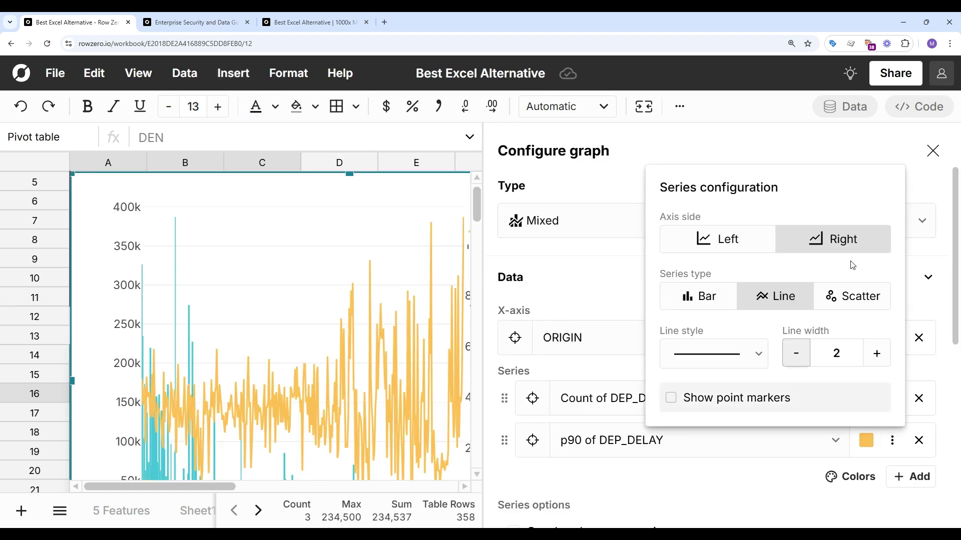
key("Escape")
left_click(933, 151)
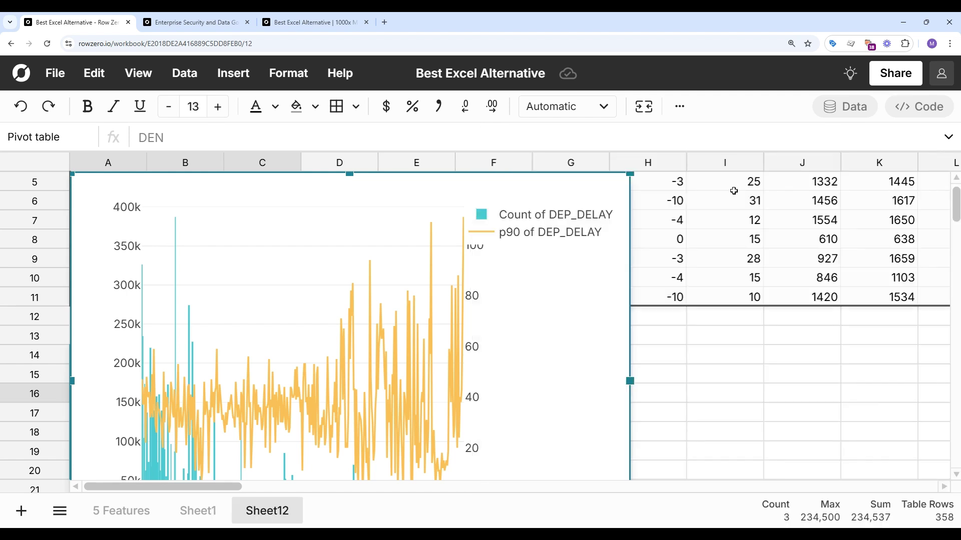
Move the chart below row 11 beside the pivot, and sort Count of DEP_DELAY high to low
left_click_drag(632, 176, 632, 303)
left_click_drag(588, 334, 835, 335)
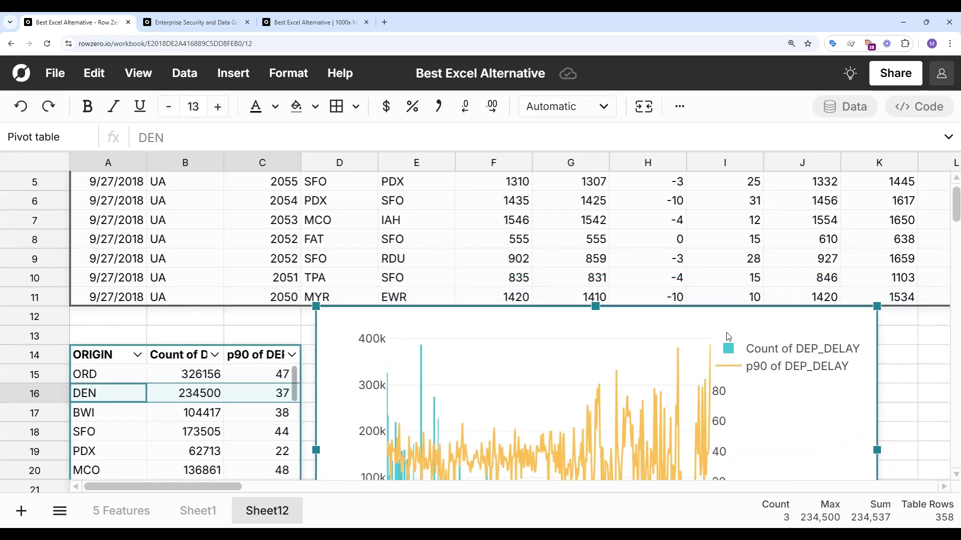
scroll(901, 363, "down", 3)
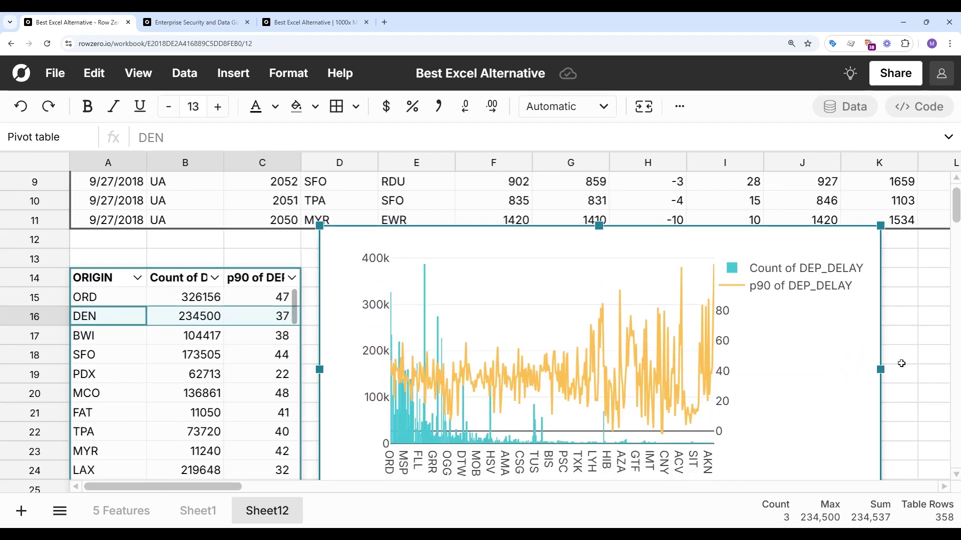
left_click(214, 278)
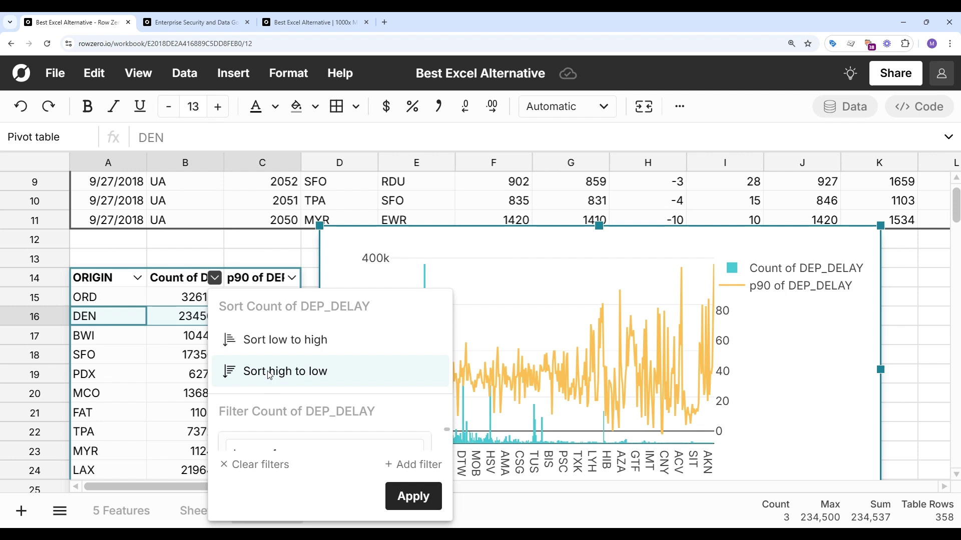
left_click(268, 373)
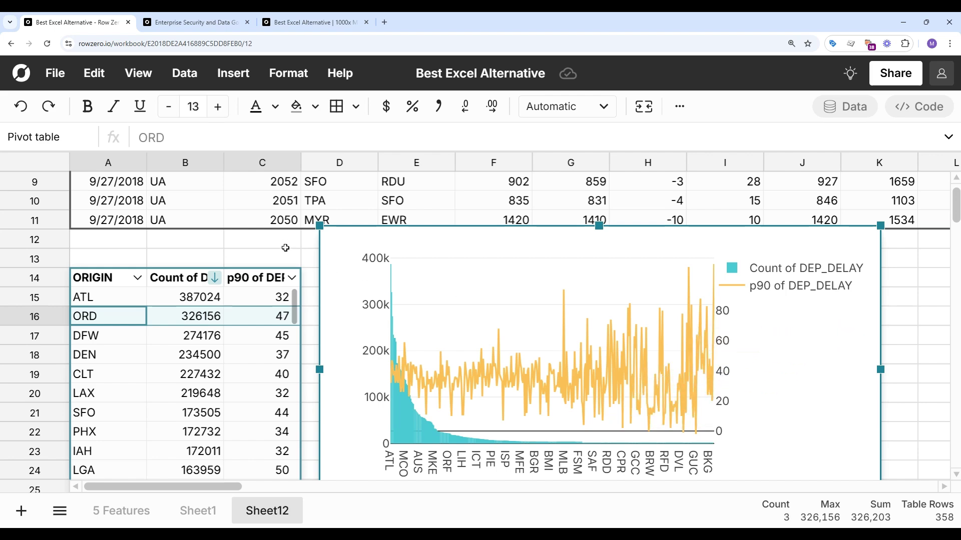
Filter the flights table's OP_CARRIER column to AA only
scroll(285, 248, "up", 3)
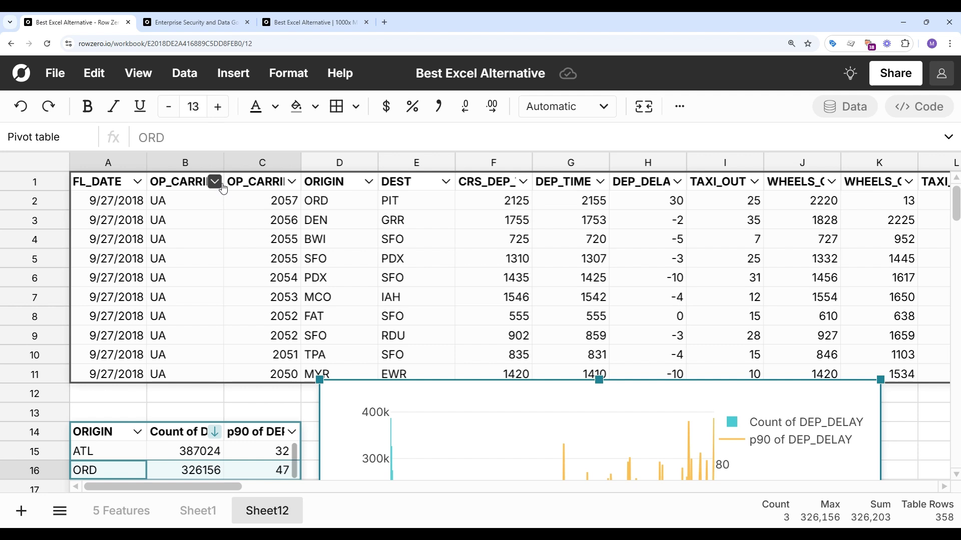
left_click(221, 185)
left_click(254, 389)
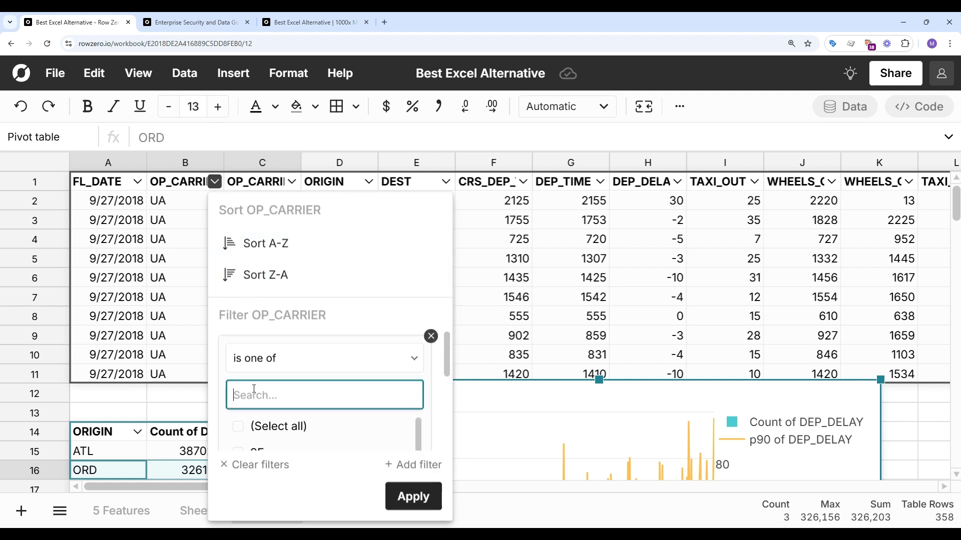
type("aa")
scroll(254, 389, "down", 1)
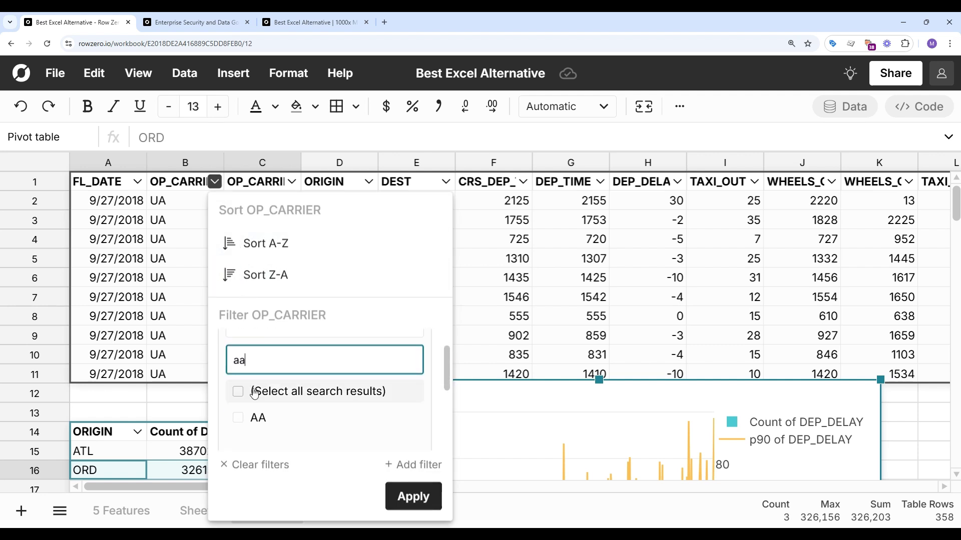
left_click(240, 417)
left_click(400, 497)
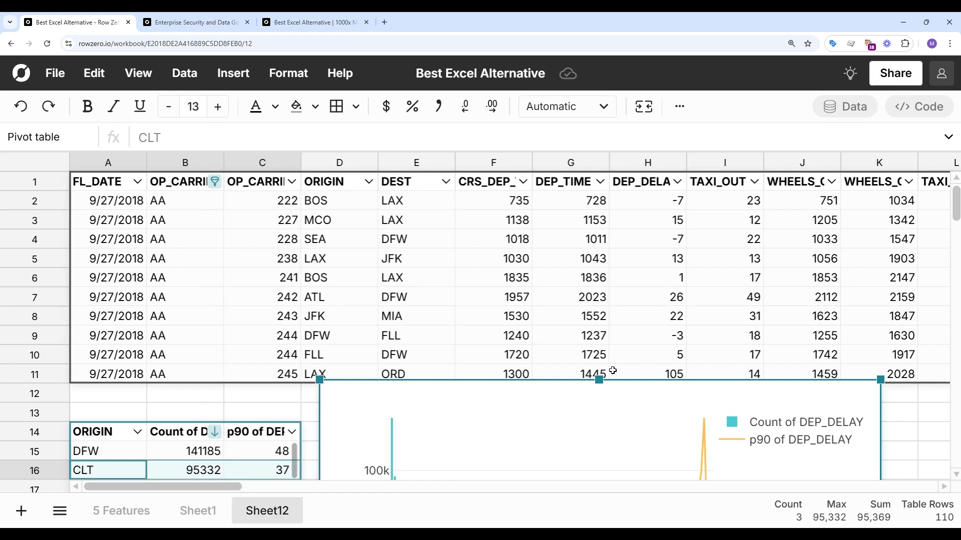
Return to the 5 Features sheet and select the security feature in B6
scroll(888, 408, "down", 3)
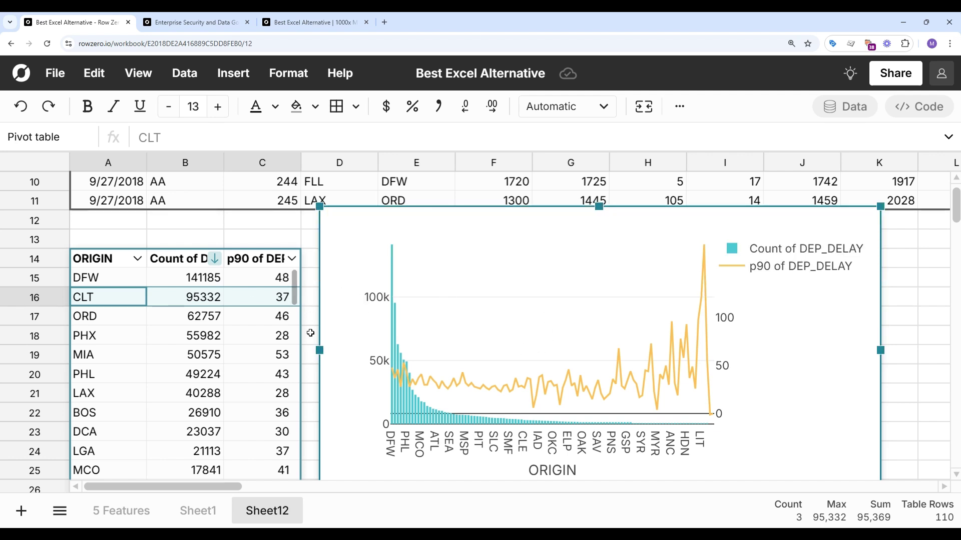
left_click(125, 514)
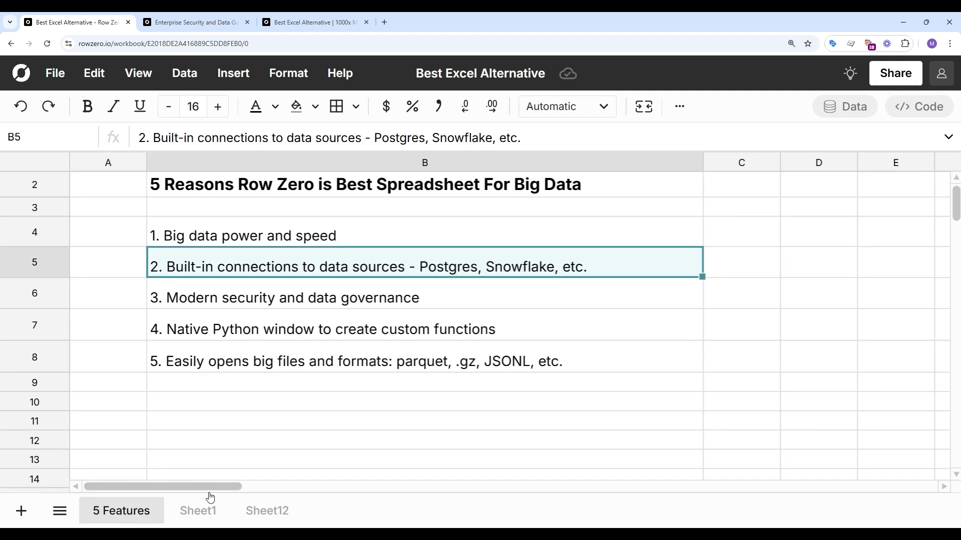
left_click(588, 297)
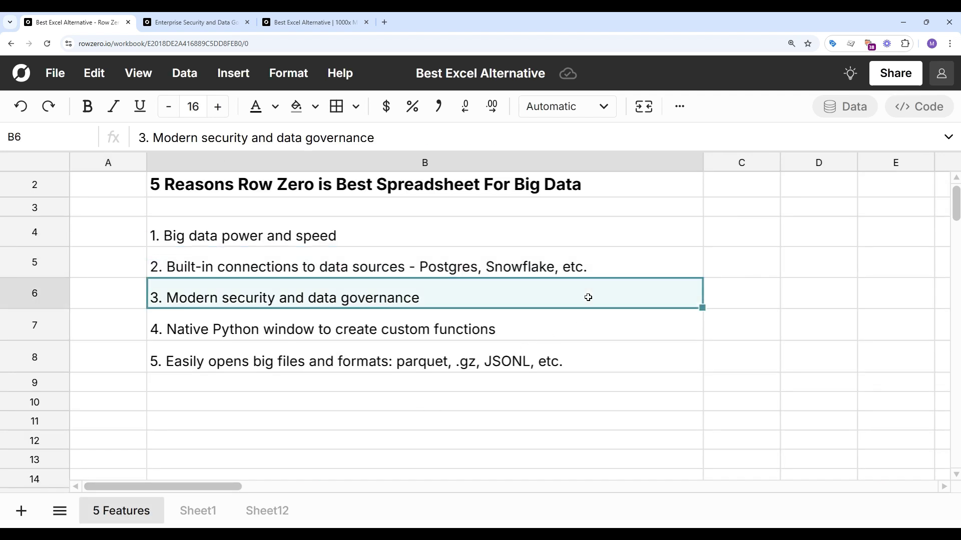
left_click(213, 22)
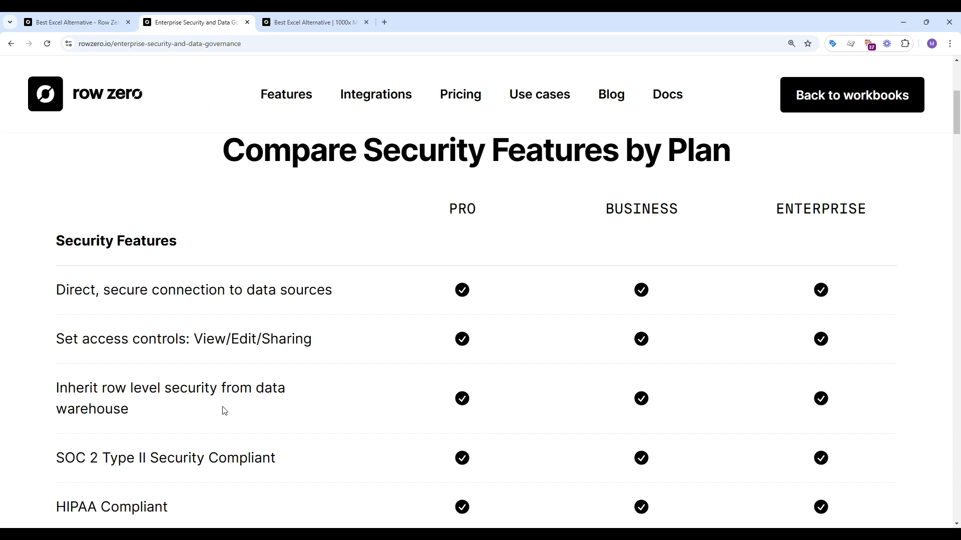
scroll(223, 409, "down", 7)
scroll(224, 410, "down", 1)
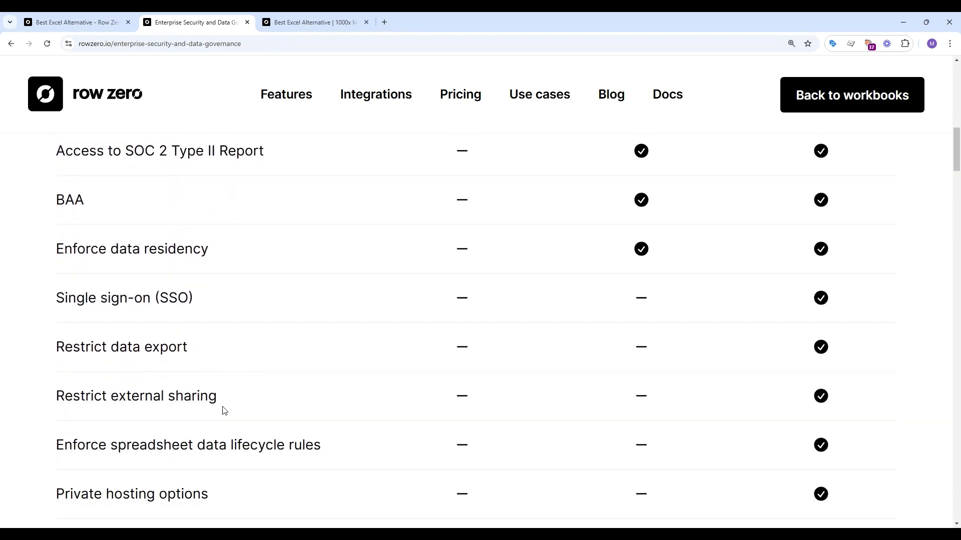
scroll(309, 237, "up", 8)
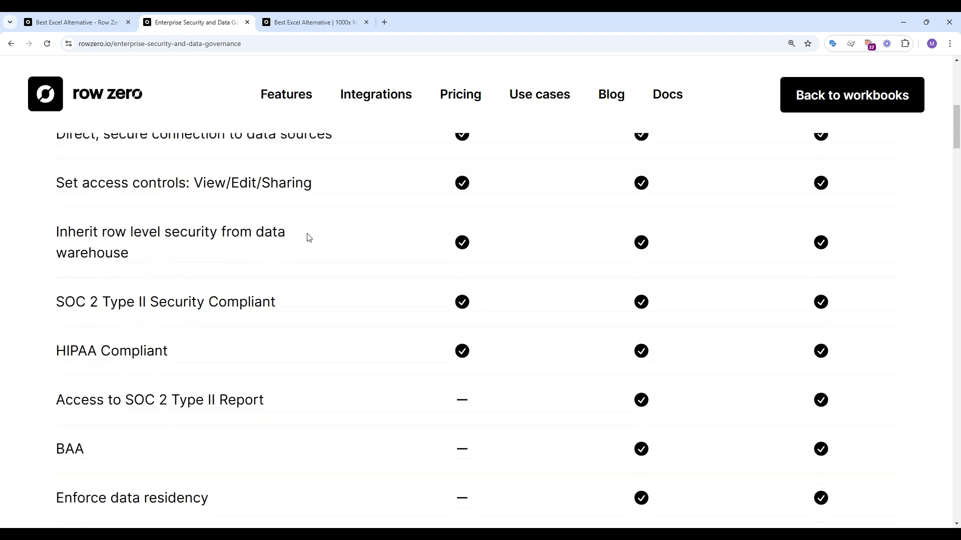
scroll(309, 237, "up", 1)
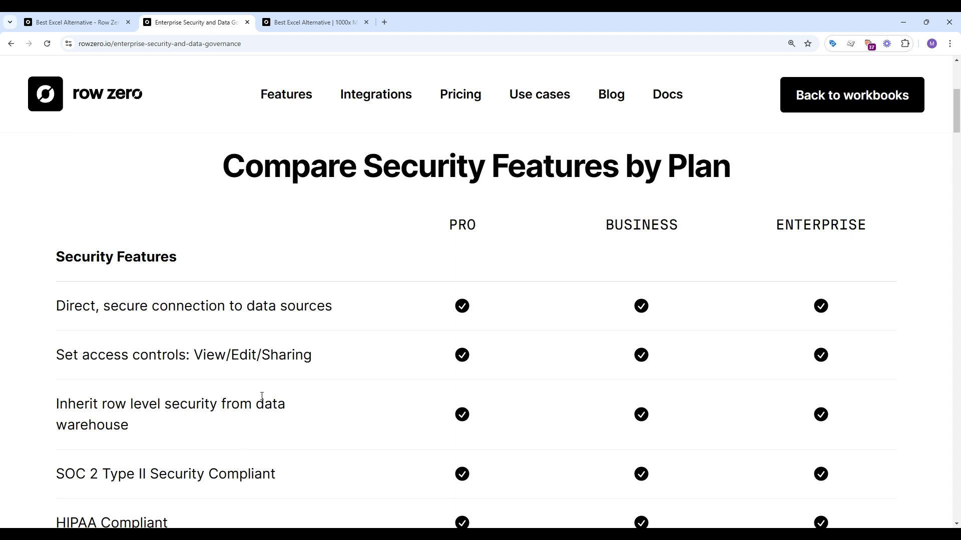
scroll(261, 396, "down", 2)
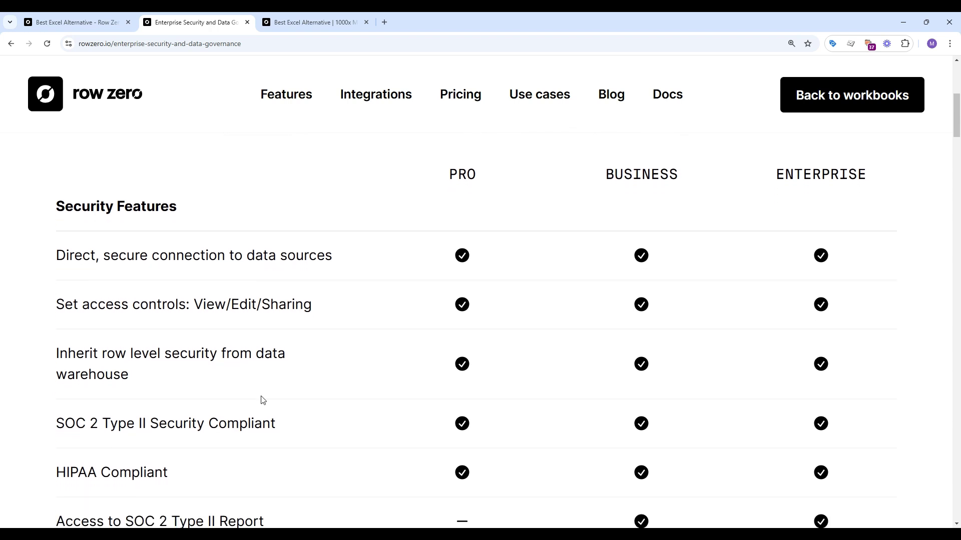
scroll(262, 400, "down", 1)
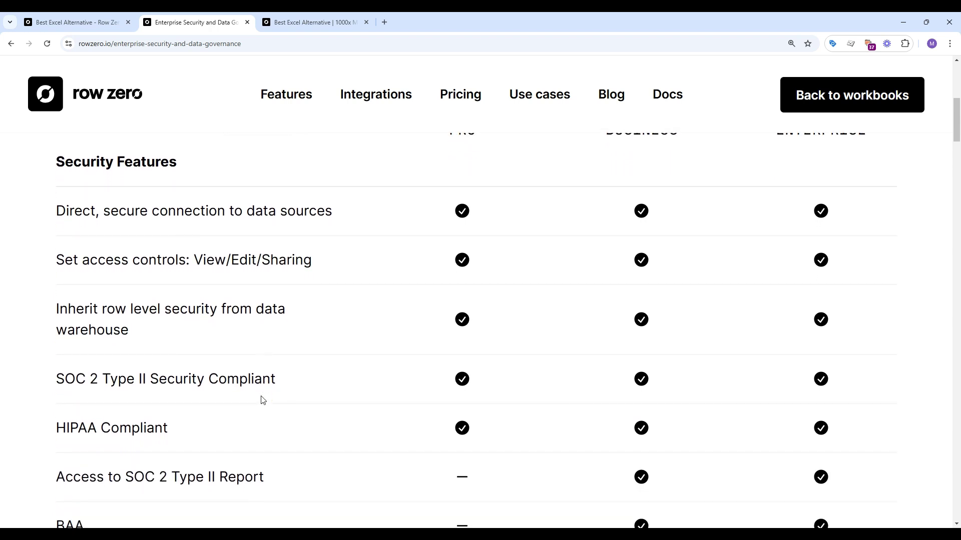
scroll(262, 400, "up", 2)
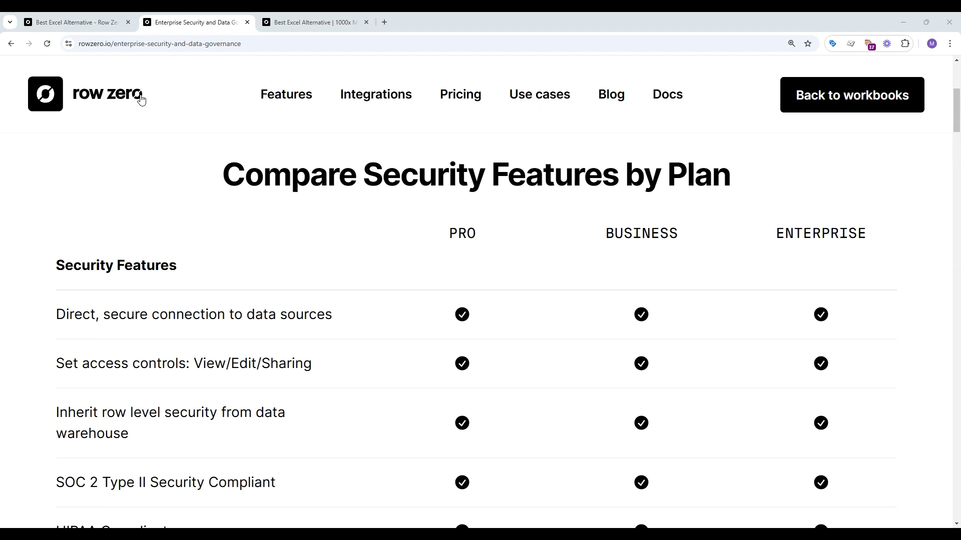
left_click(80, 23)
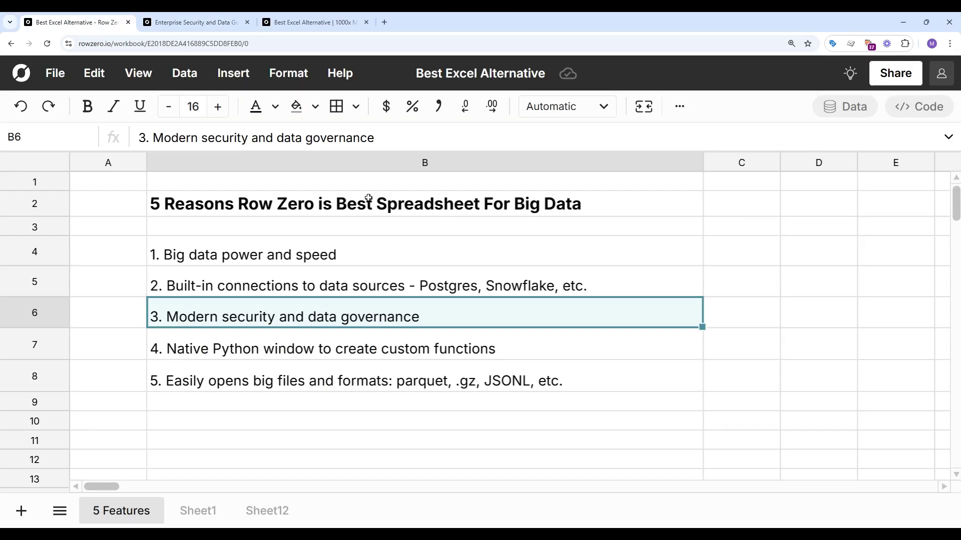
Below DOUBLE in the Python code editor, define TRIPLE(x) returning 3*x
left_click(532, 348)
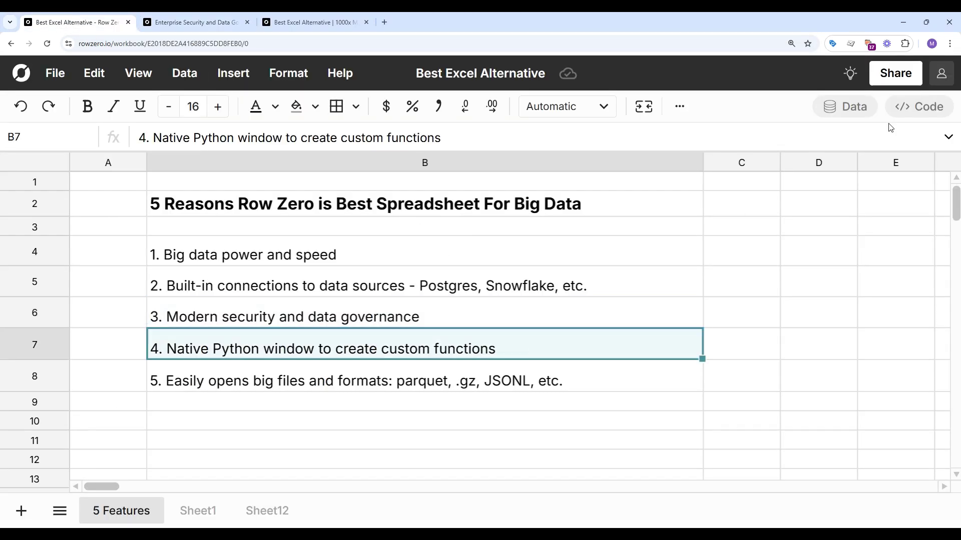
left_click(919, 107)
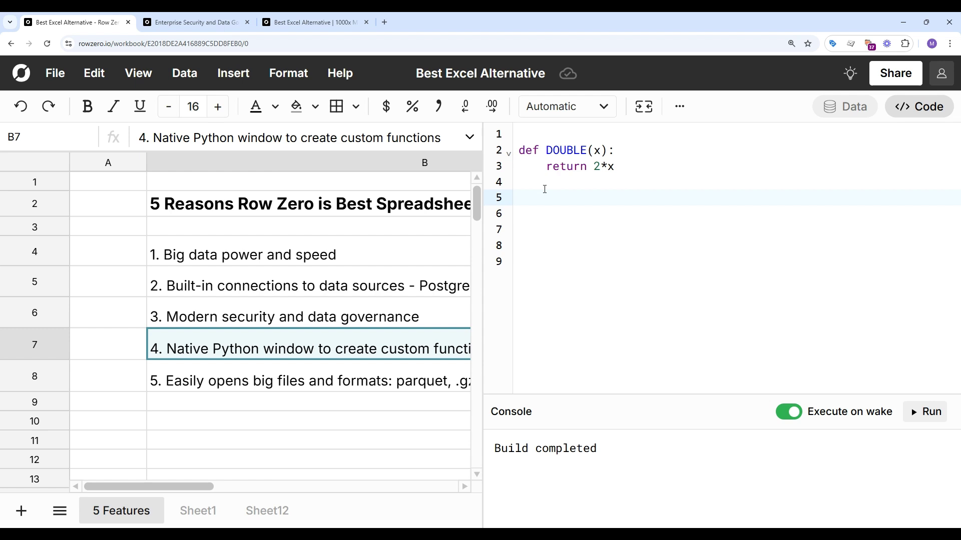
type("de")
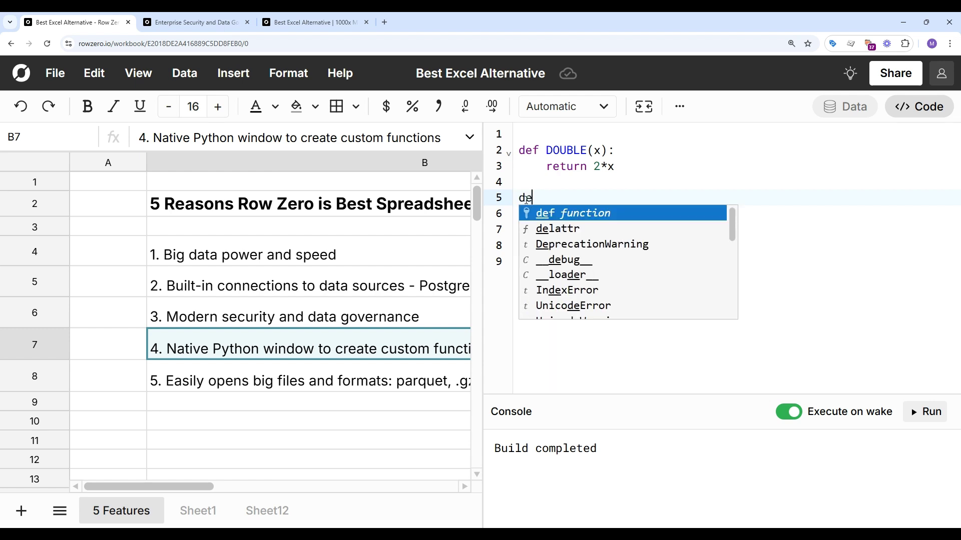
type("f TRIPLE")
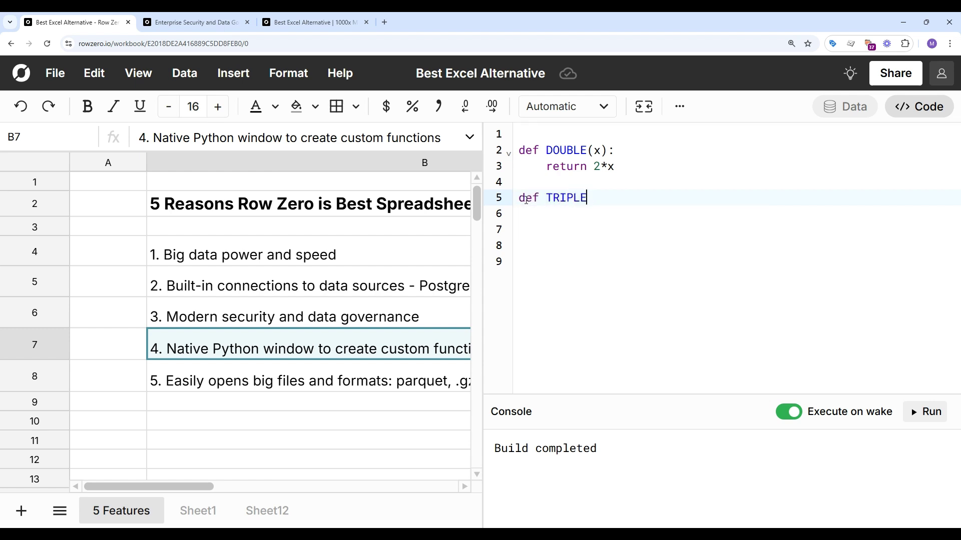
type("(x)")
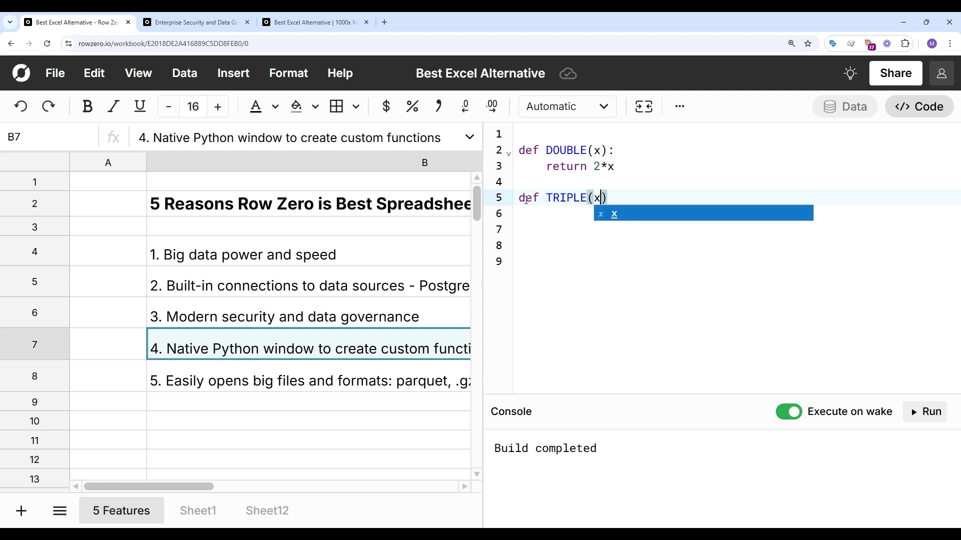
type(":")
key("Return")
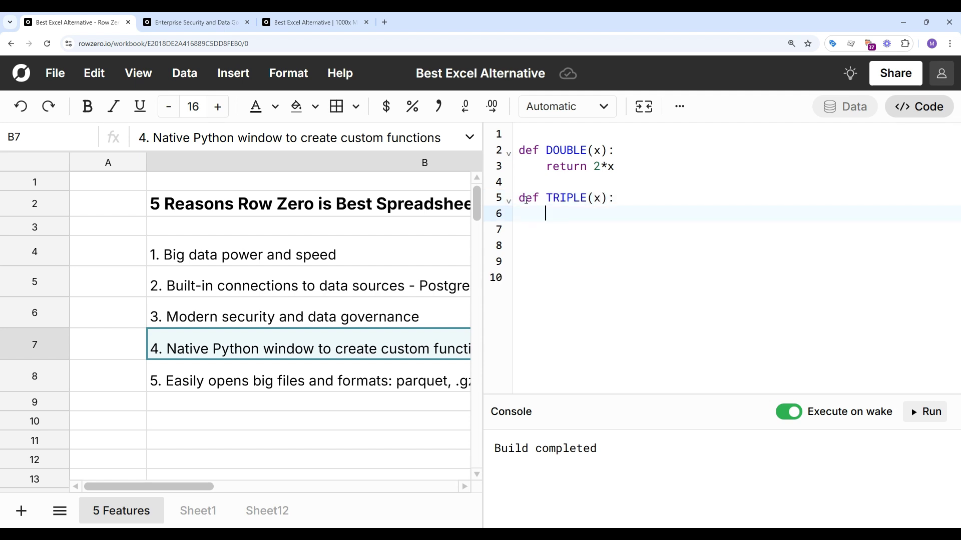
type("return 3*x")
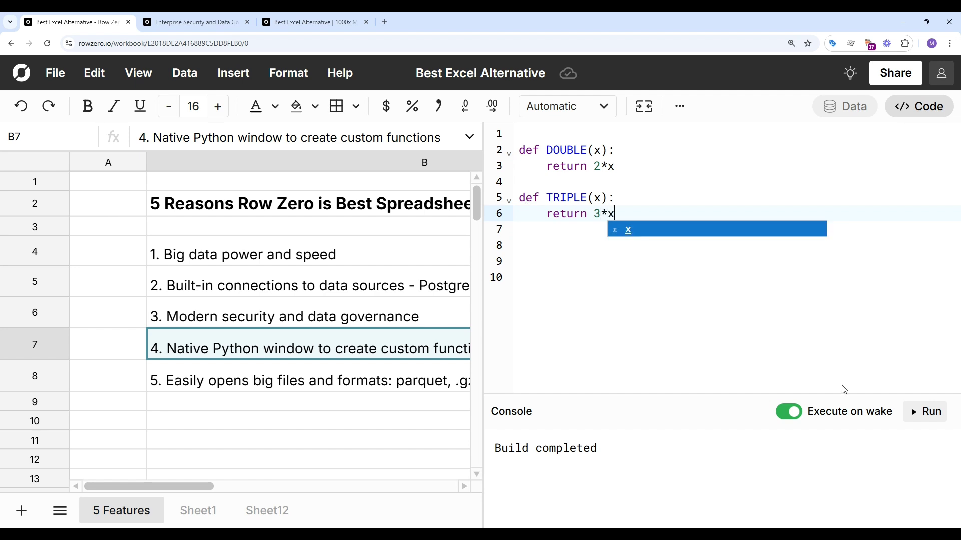
left_click(926, 412)
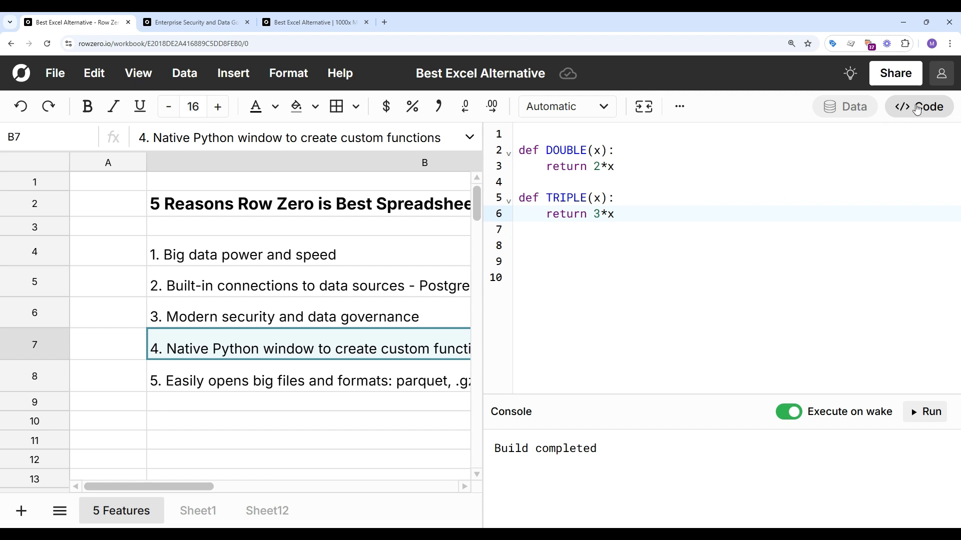
Close the code editor and enter the values 1, 2, 3, 4 in G3:G6
left_click(917, 109)
scroll(596, 210, "right", 5)
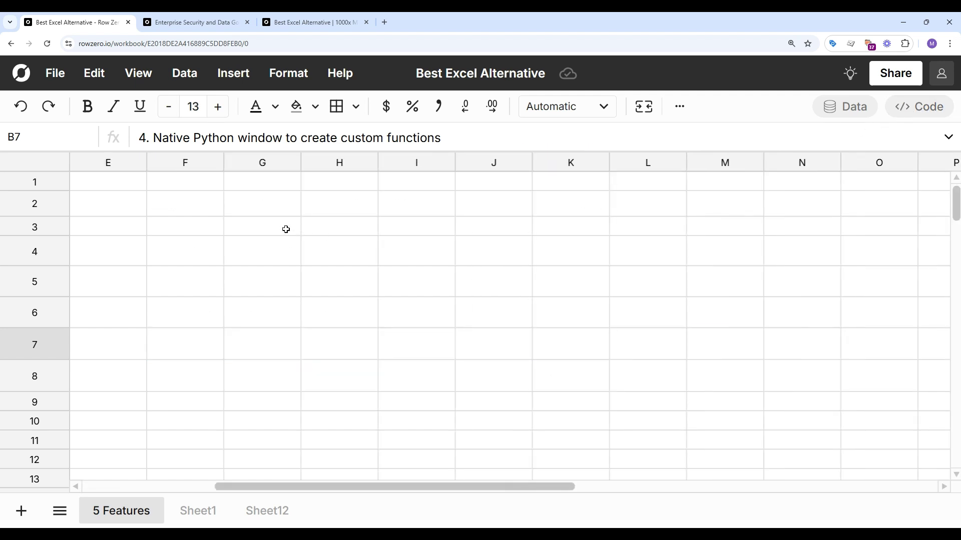
left_click(261, 227)
type("1")
key("Return")
type("2")
key("Return")
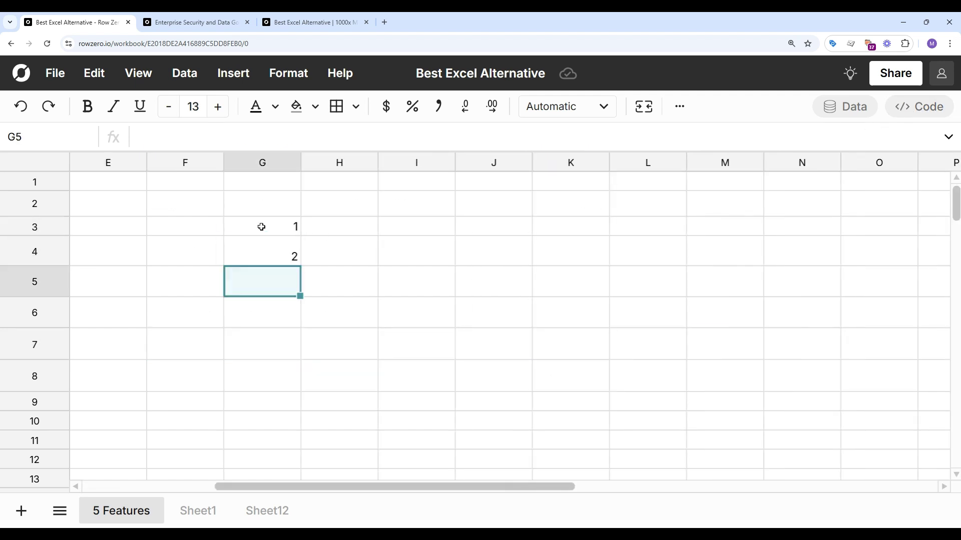
type("3")
key("Return")
type("4")
key("Return")
Enter =DOUBLE(G3) in H3 and =TRIPLE(G3) in I3, then select H3:I3 to fill down
key("Right")
key("Up")
key("Up")
key("Up")
key("Up")
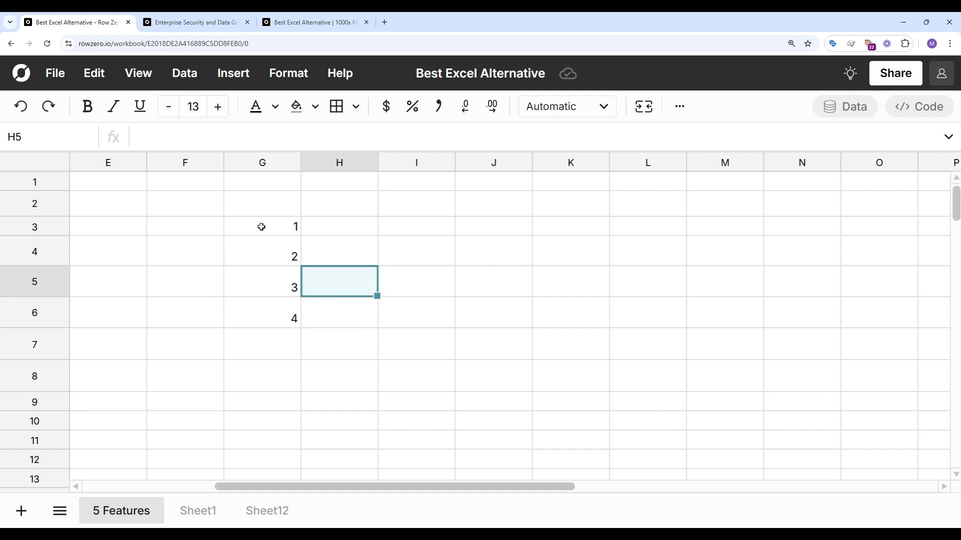
type("=doub")
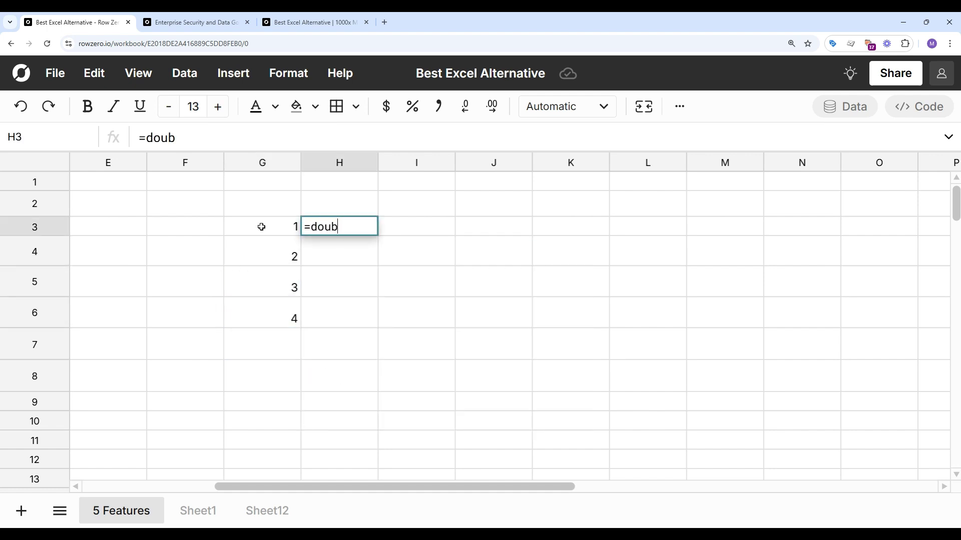
type("le(")
left_click(261, 227)
key("Return")
left_click(439, 224)
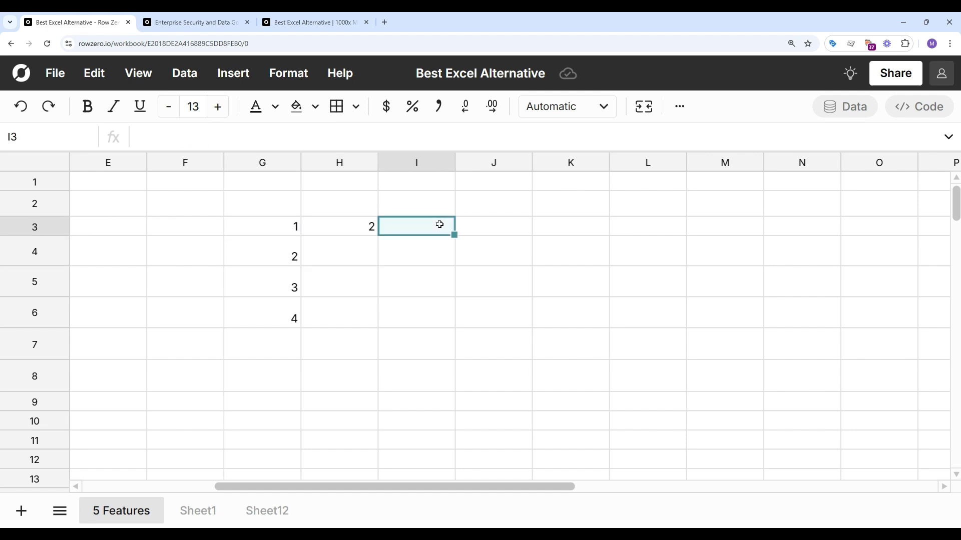
type("=triple")
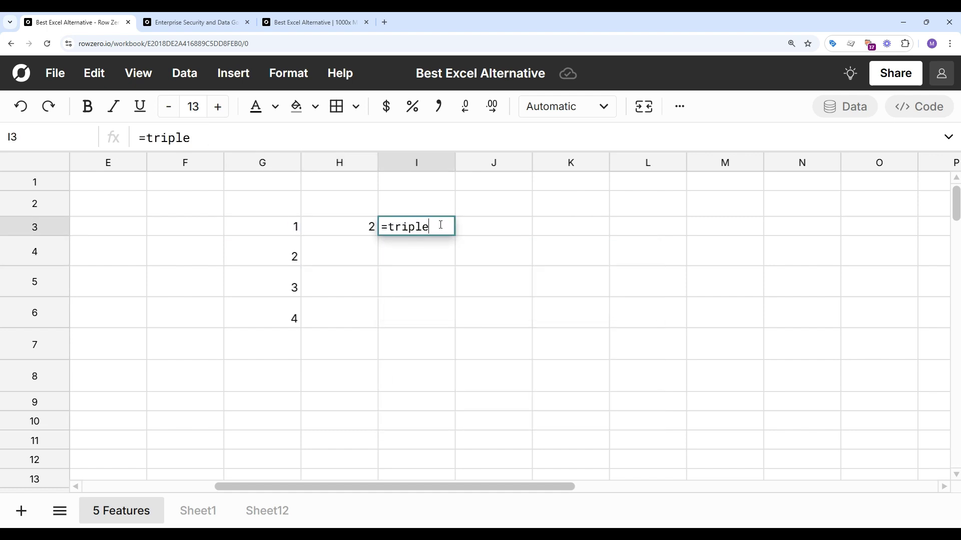
type("(")
left_click(293, 228)
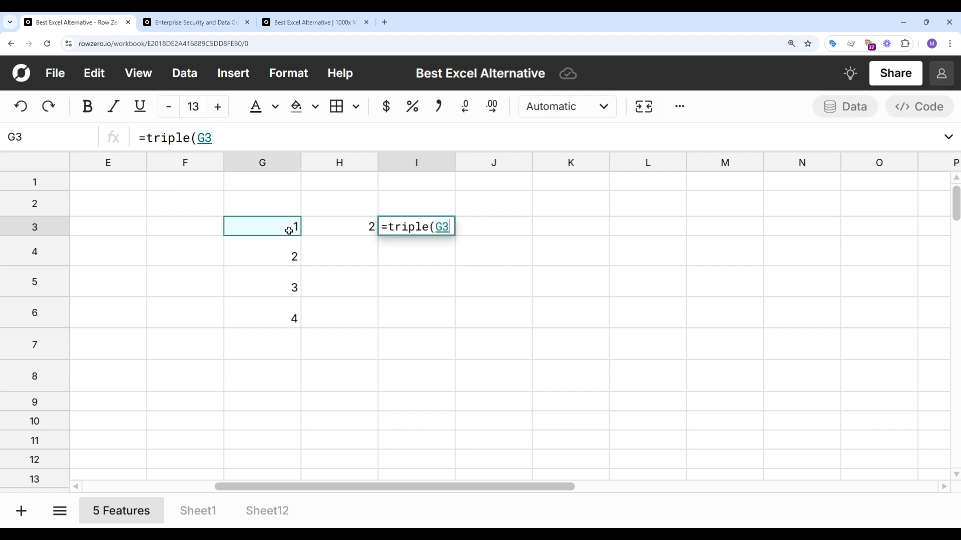
key("Return")
left_click_drag(369, 222, 436, 320)
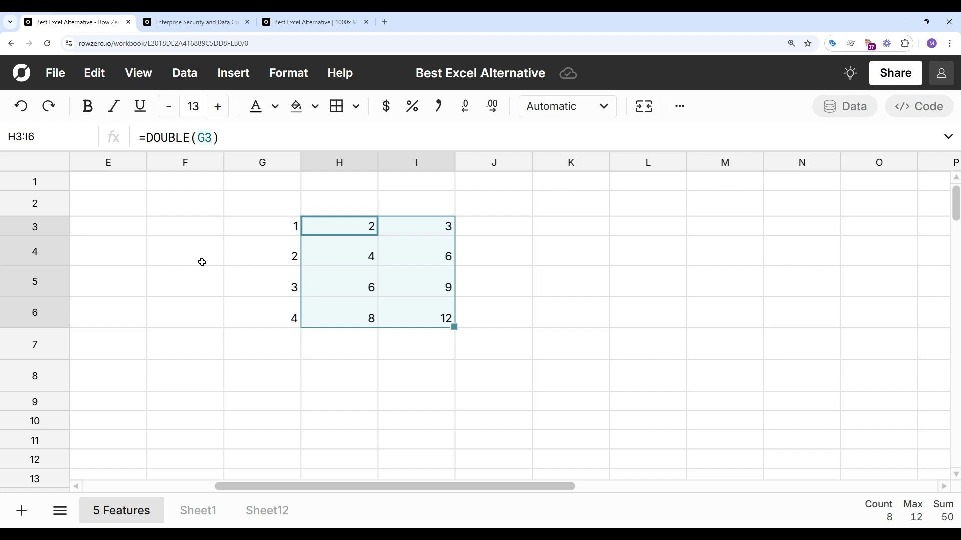
scroll(204, 268, "left", 5)
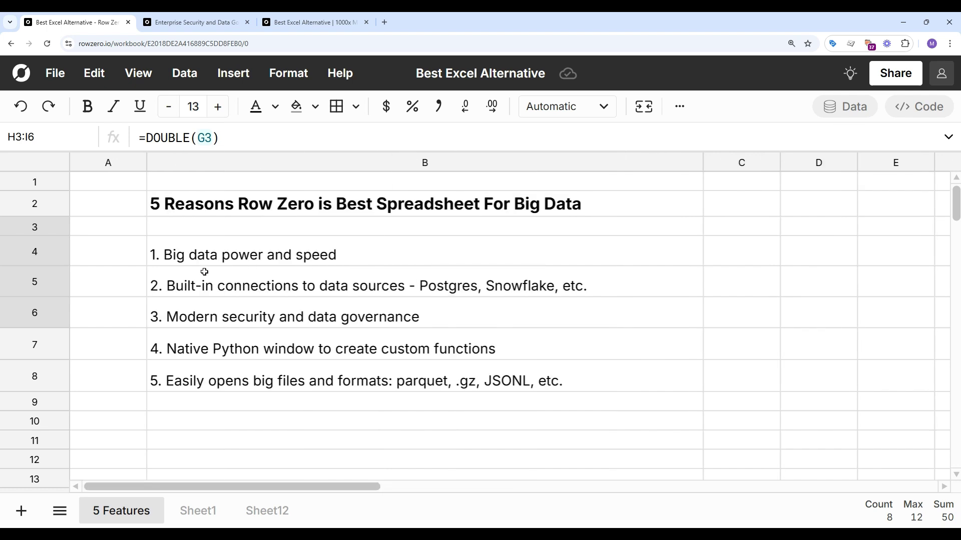
Select cell B8 for the big-files feature and open the Data menu
left_click(287, 376)
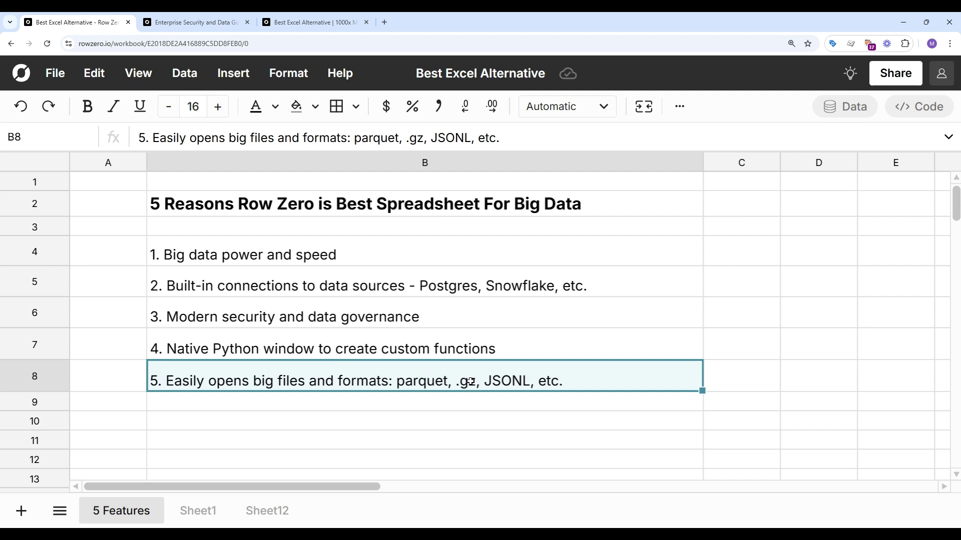
left_click(182, 75)
From Amazon S3, pick US_Flights_2018.csv.gz in rowzero-public-datasets and open the import preview
left_click(238, 239)
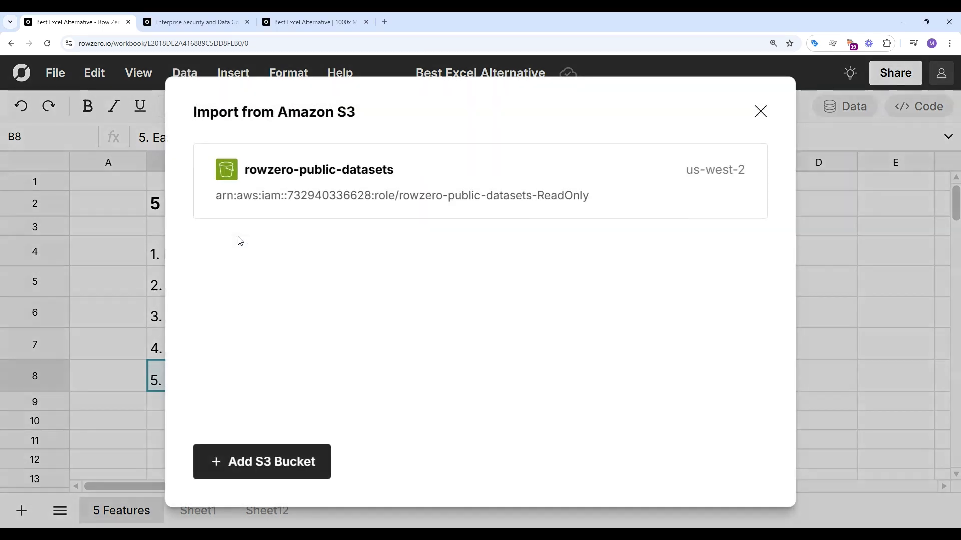
left_click(348, 190)
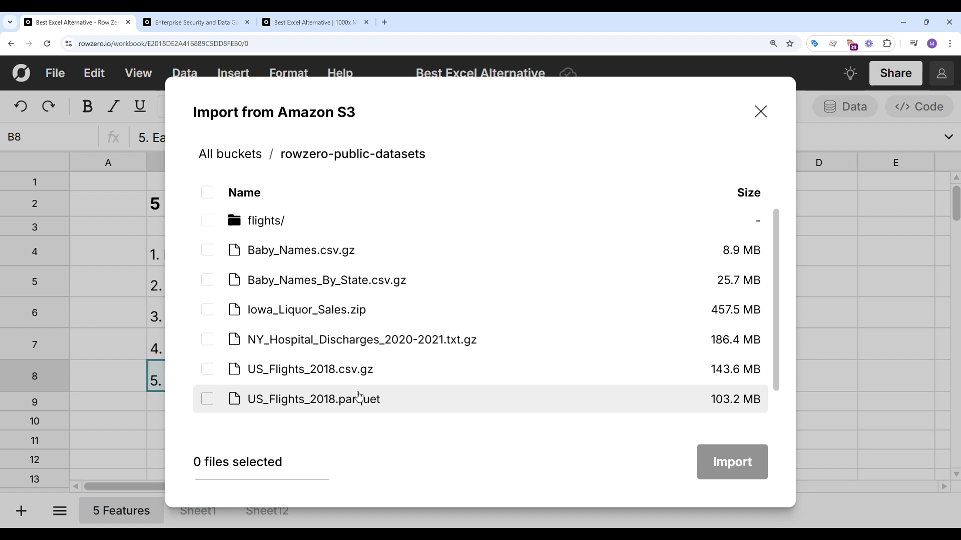
left_click(395, 377)
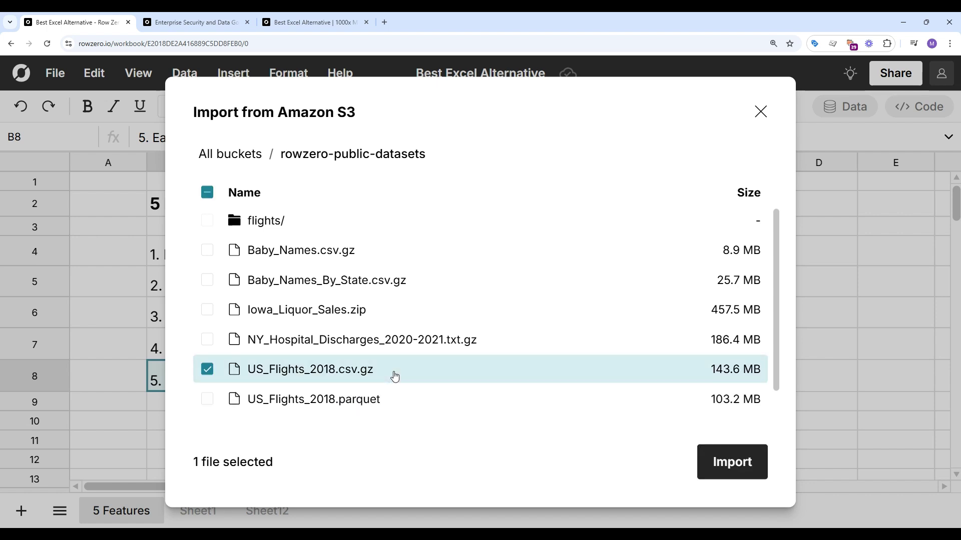
left_click(719, 461)
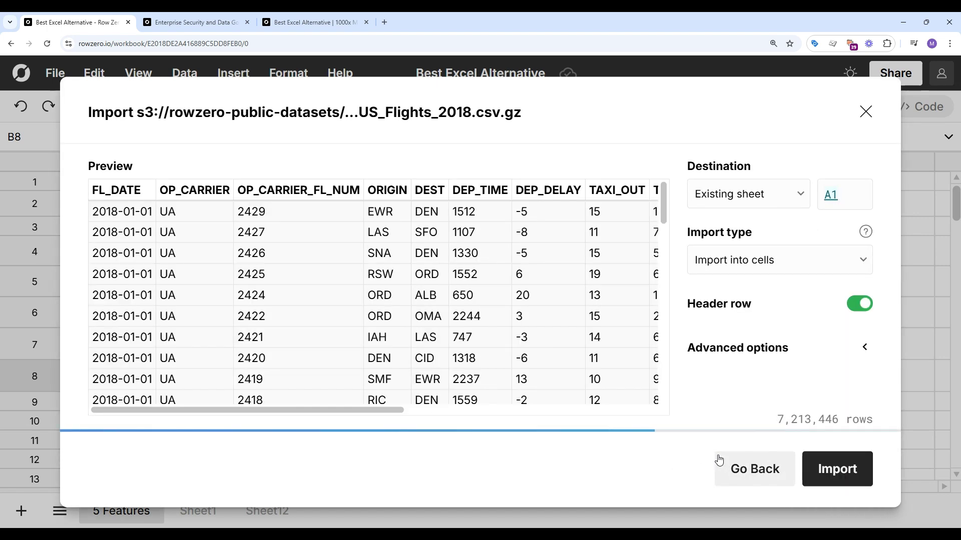
left_click(866, 112)
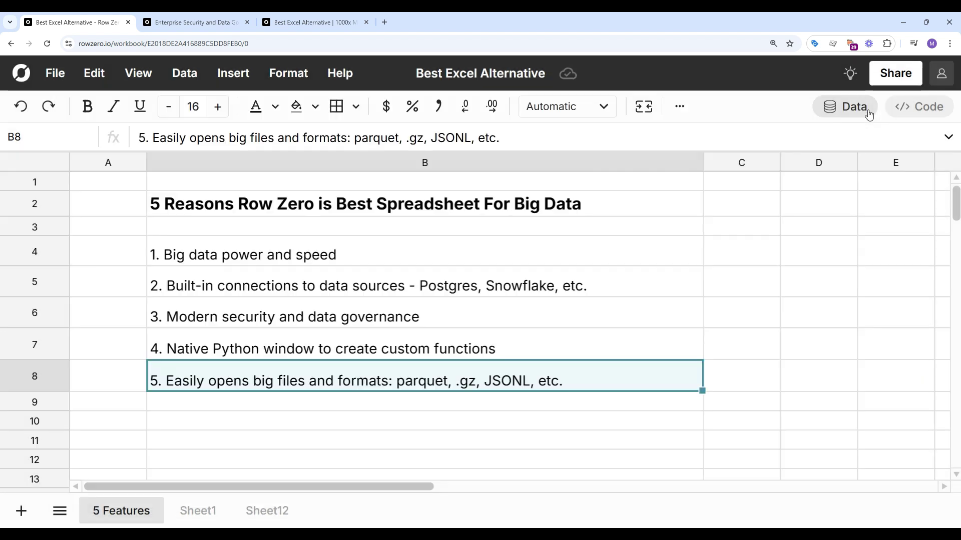
left_click(342, 256)
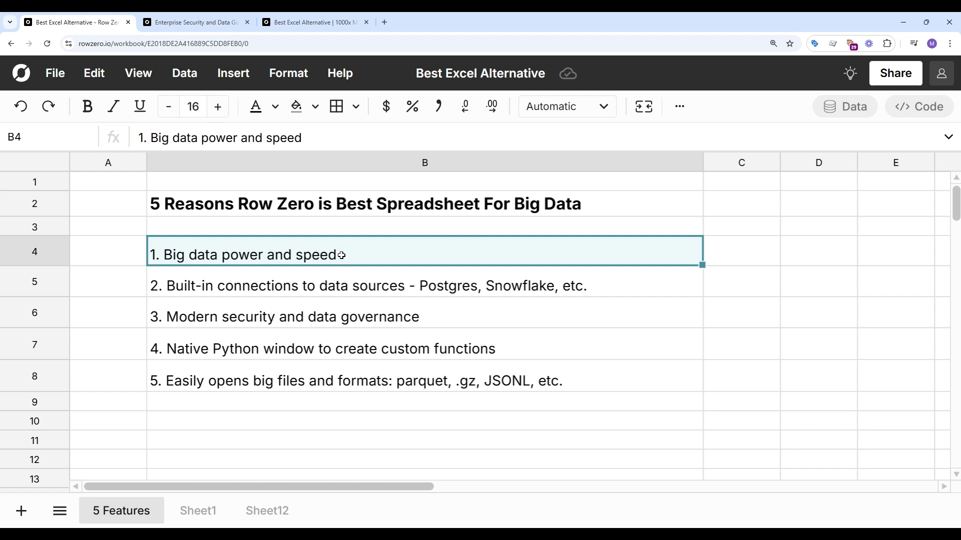
left_click(329, 317)
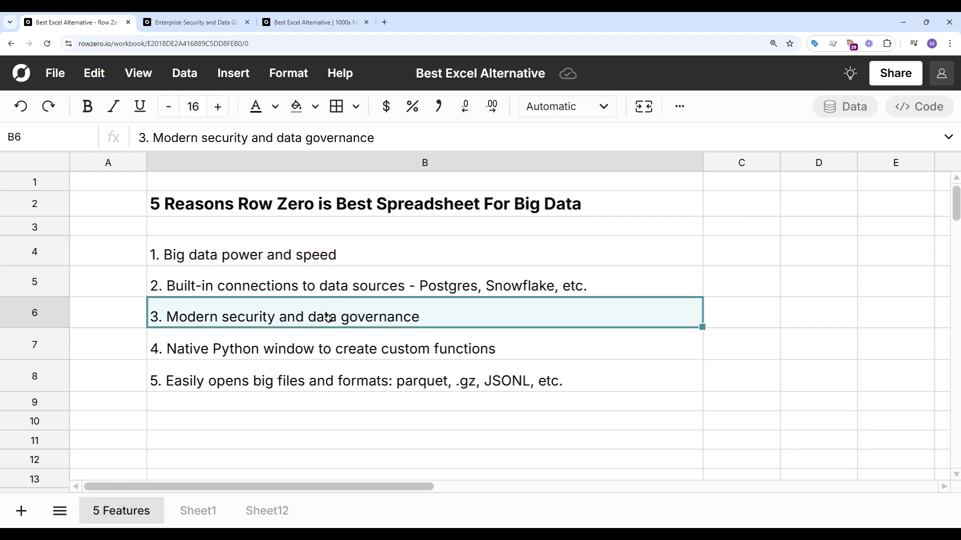